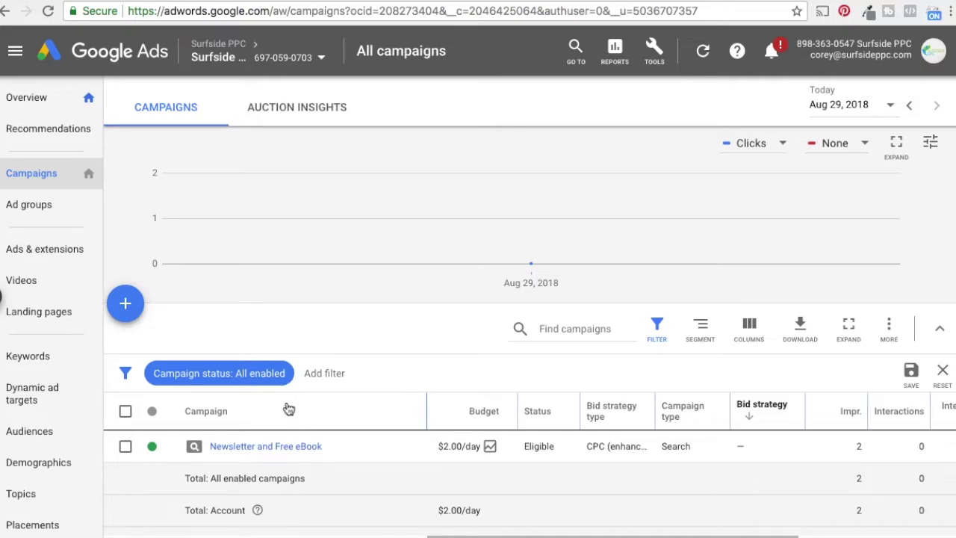
# - Open the Business Marketing Ideas ad group's ads in the Newsletter and Free eBook campaign
pyautogui.click(242, 447)
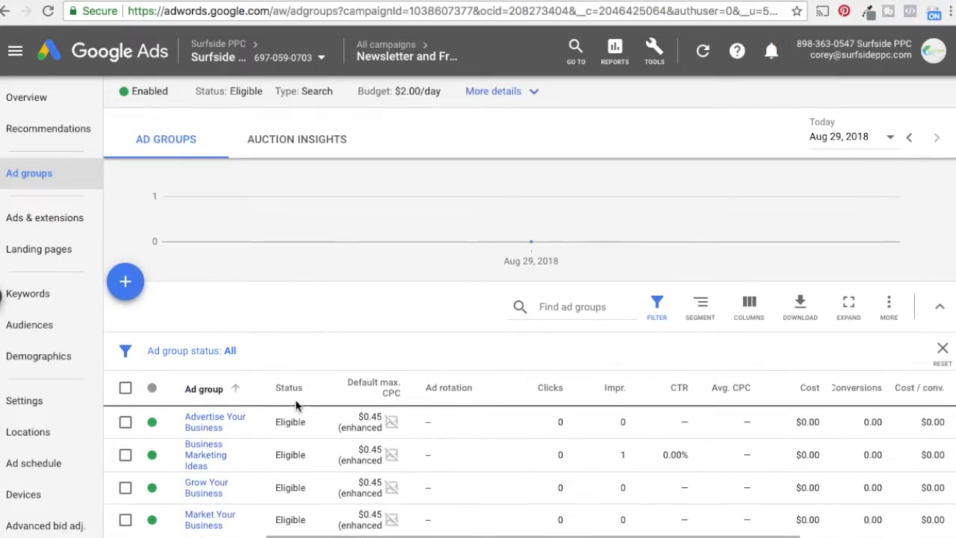
pyautogui.click(198, 460)
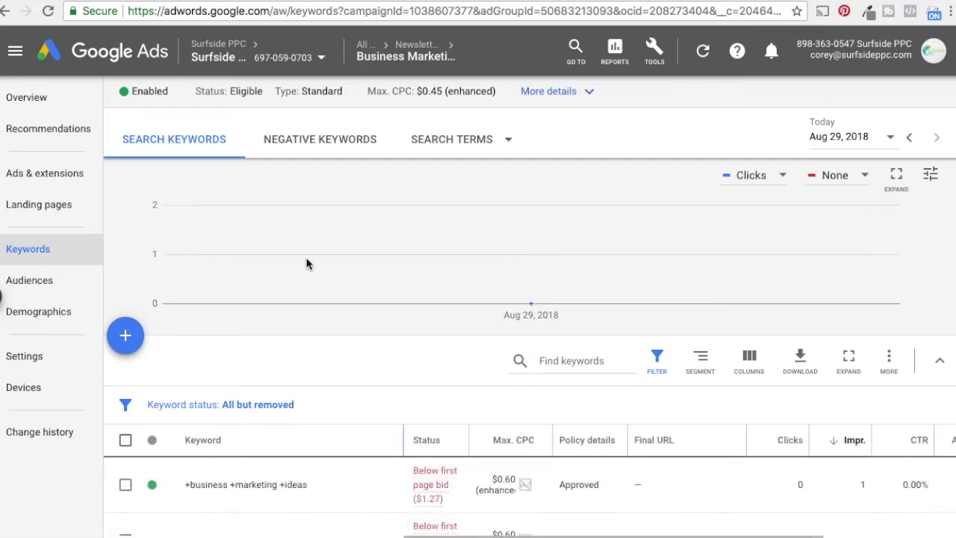
pyautogui.click(49, 176)
# - Create a new text ad from the ad group's ads list
pyautogui.scroll(-1, 342, 348)
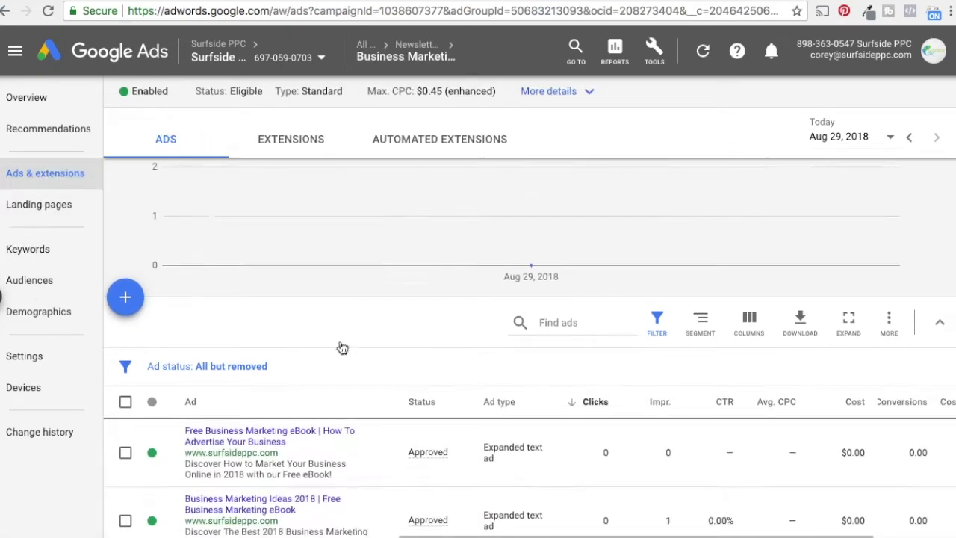
pyautogui.scroll(-4, 292, 361)
pyautogui.scroll(1, 292, 361)
pyautogui.scroll(2, 295, 314)
pyautogui.scroll(2, 299, 247)
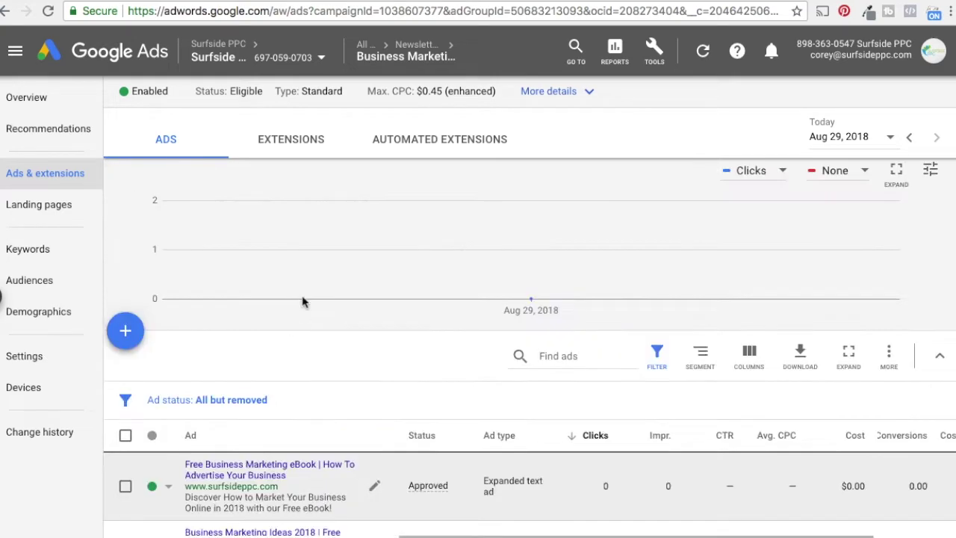
pyautogui.click(127, 333)
pyautogui.click(170, 326)
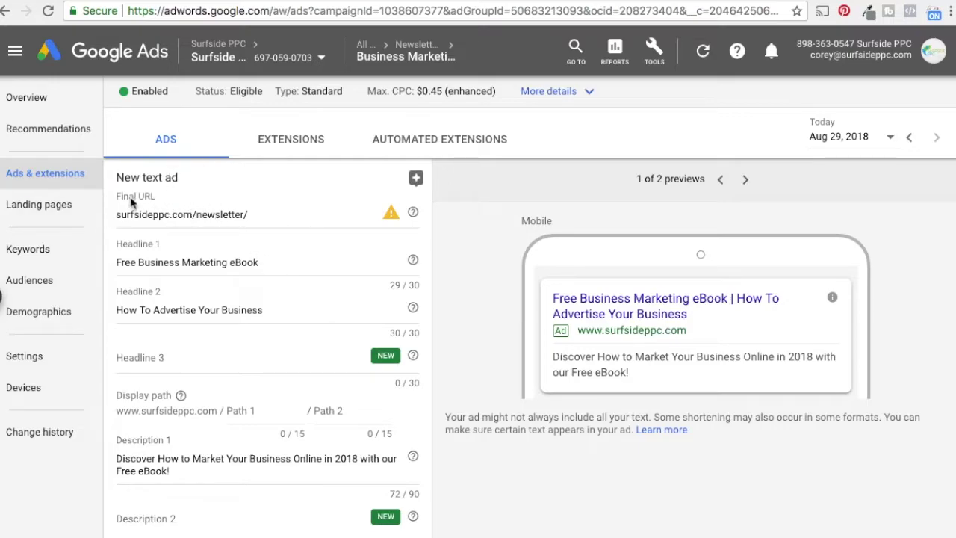
# - Review the draft's final URL and existing Headline 2 wording
pyautogui.moveTo(140, 214); pyautogui.dragTo(230, 214)
pyautogui.click(248, 214)
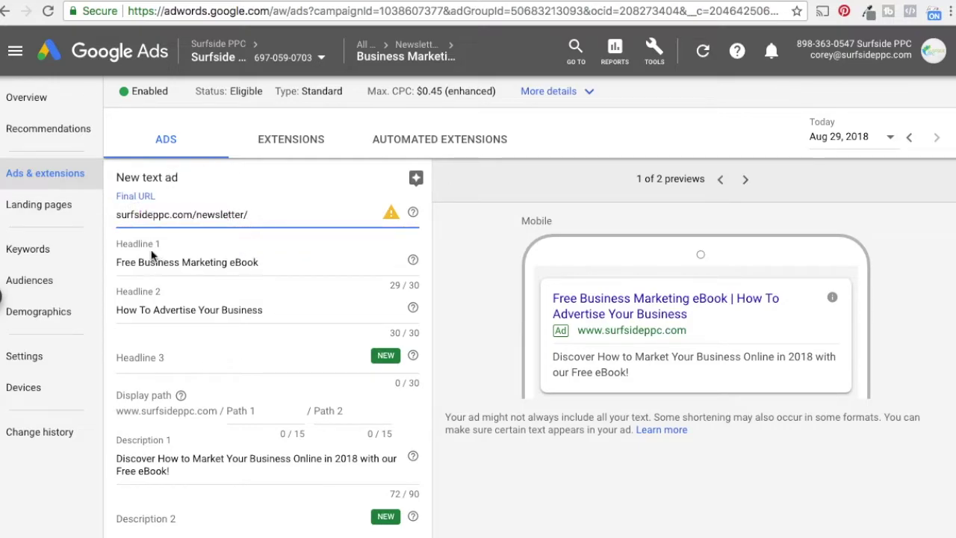
pyautogui.moveTo(130, 262); pyautogui.dragTo(250, 263)
pyautogui.moveTo(131, 309); pyautogui.dragTo(182, 351)
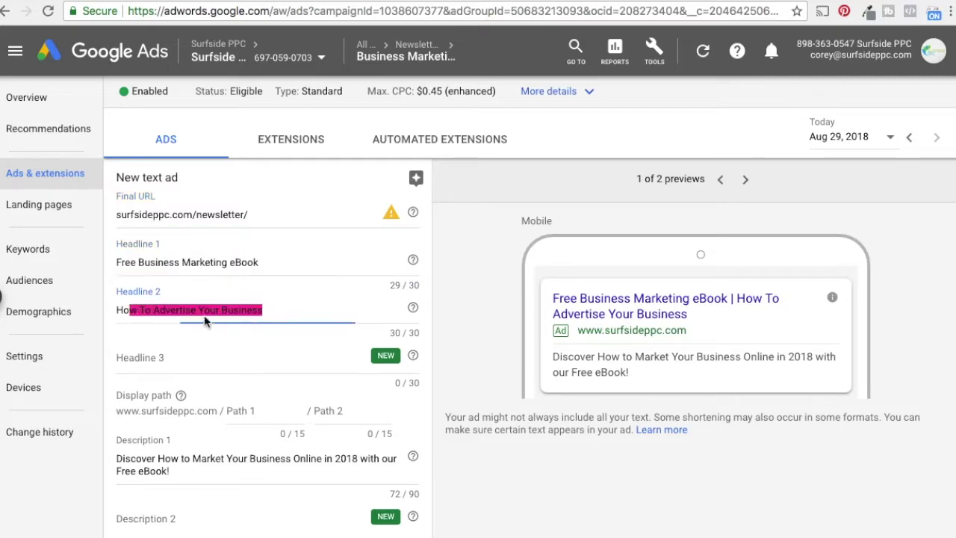
pyautogui.click(195, 360)
pyautogui.scroll(-3, 231, 351)
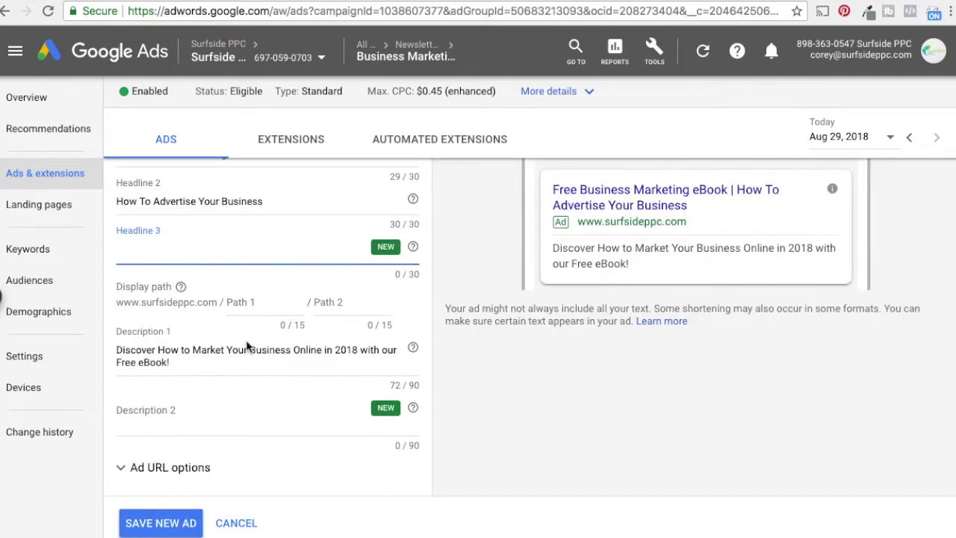
# - Enter headlines 'Business Marketing Ideas', 'How To Market Your Business' and 'Business Marketing Made Easy'
pyautogui.click(209, 412)
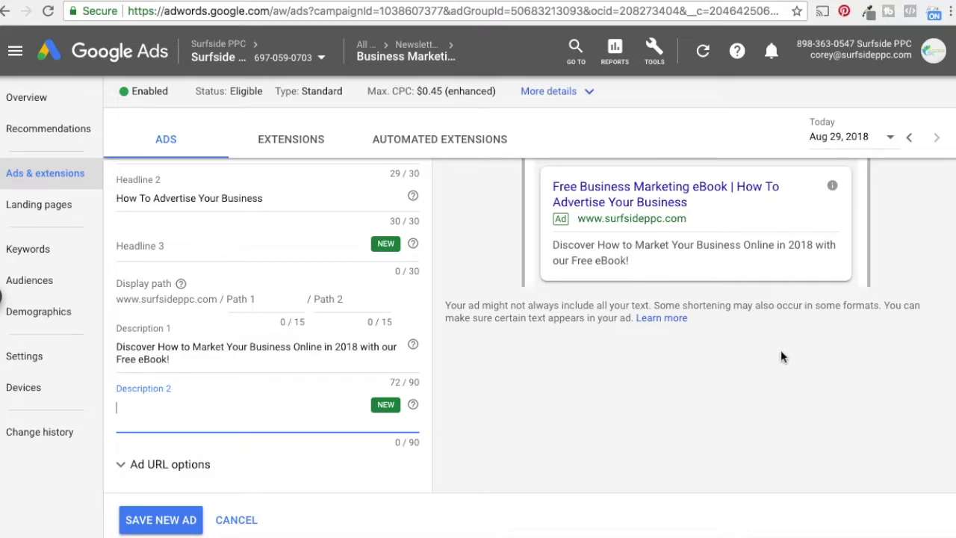
pyautogui.scroll(2, 781, 356)
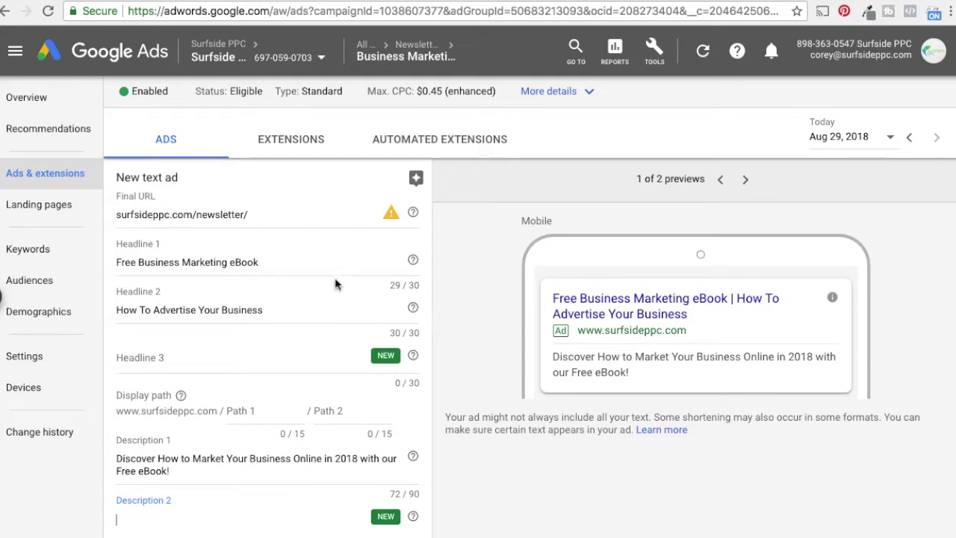
pyautogui.moveTo(287, 262); pyautogui.dragTo(105, 267)
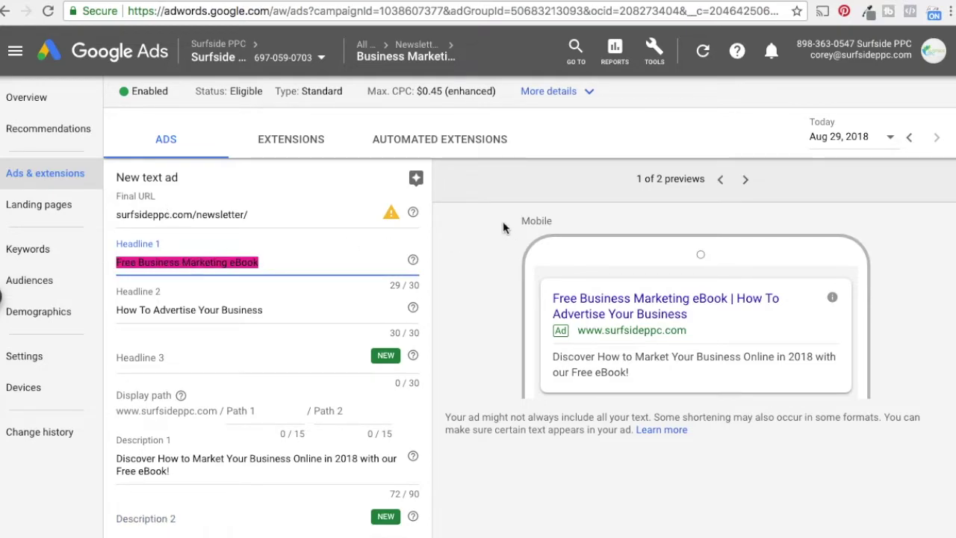
pyautogui.write('B')
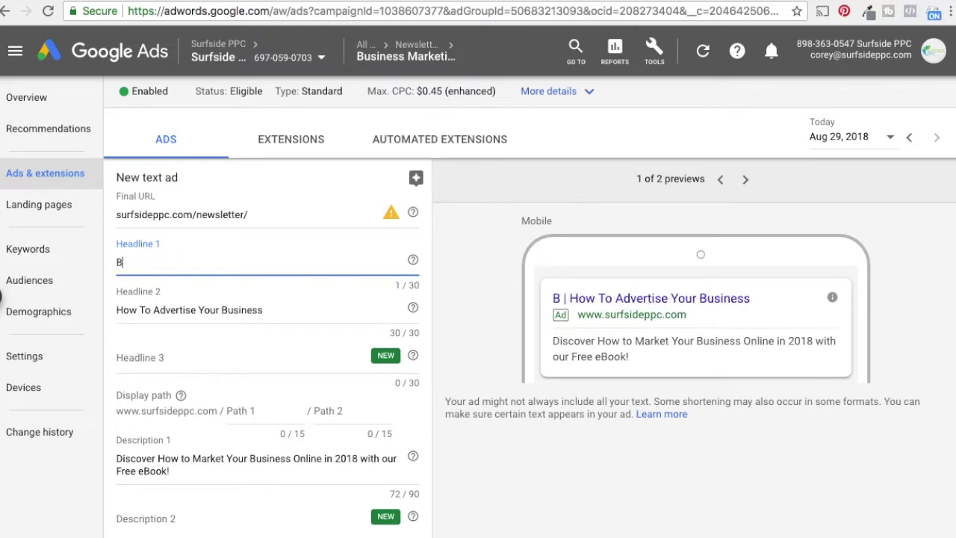
pyautogui.write('usiness Marketing ')
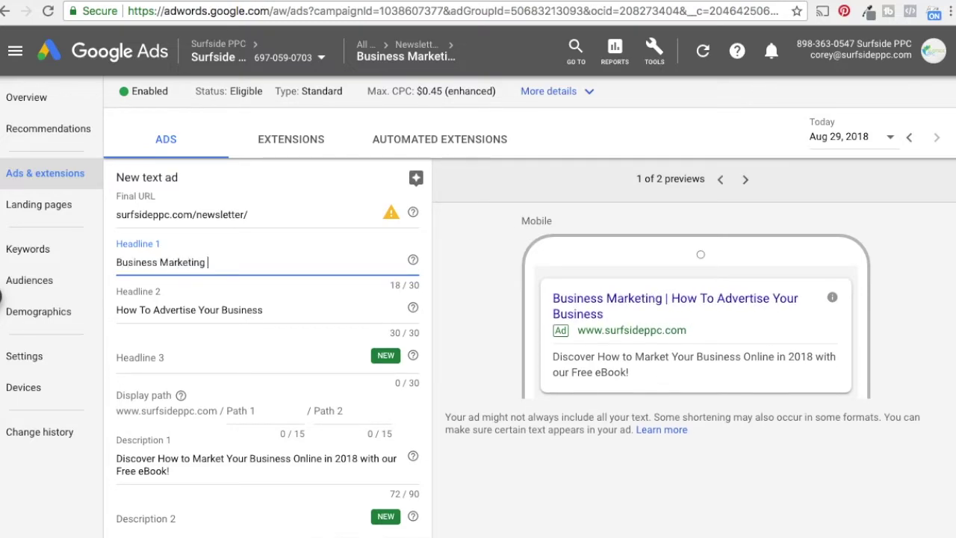
pyautogui.write('Ideas')
pyautogui.press('Tab')
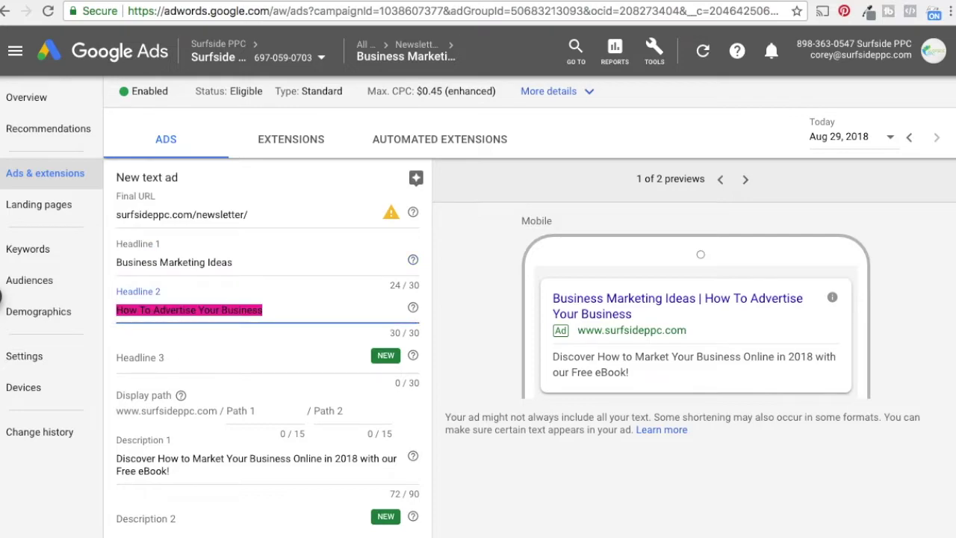
pyautogui.write('How To Market')
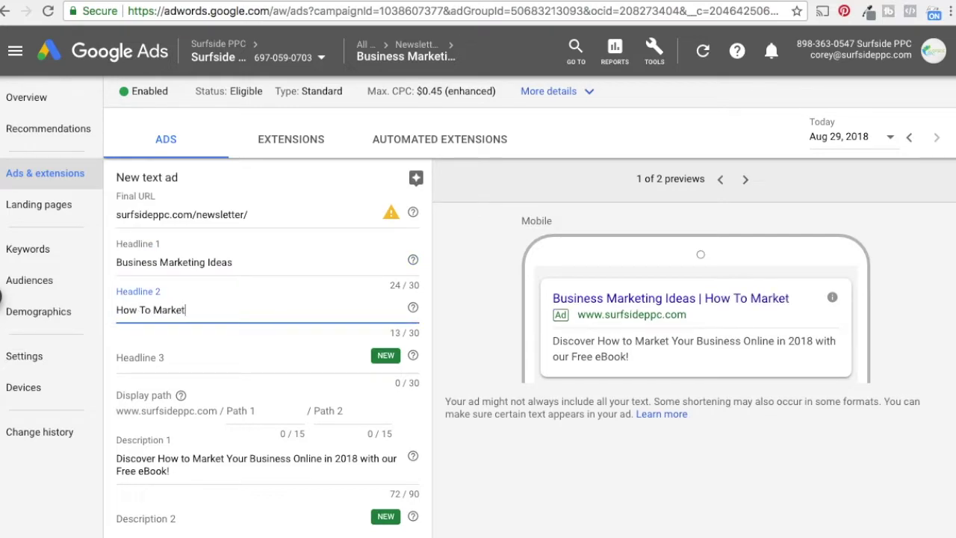
pyautogui.write(' Your Business')
pyautogui.press('Tab')
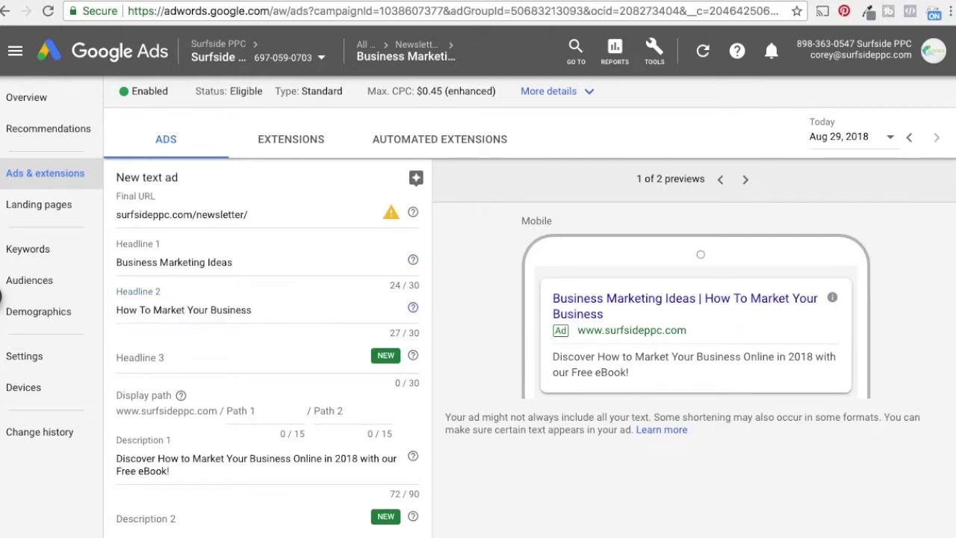
pyautogui.write('Busines')
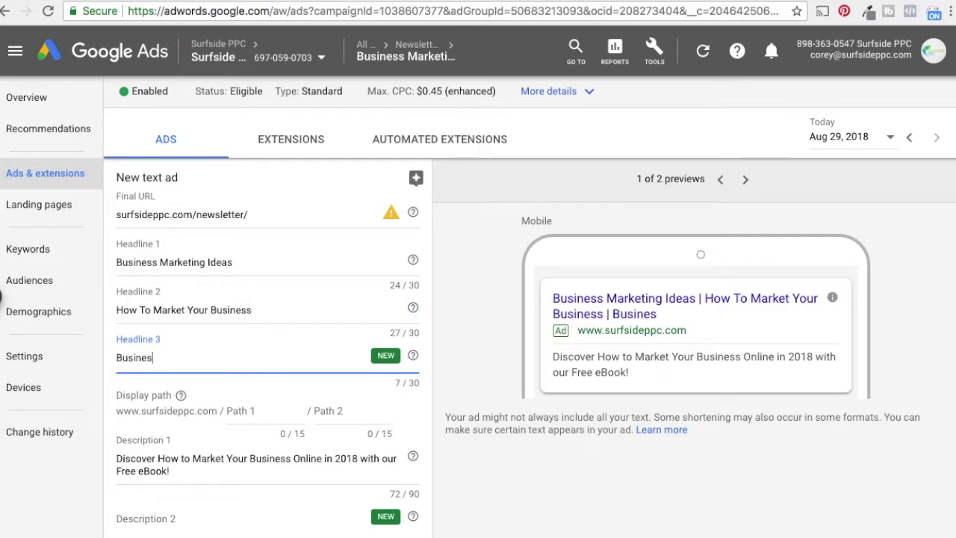
pyautogui.write('s Marketing Made ')
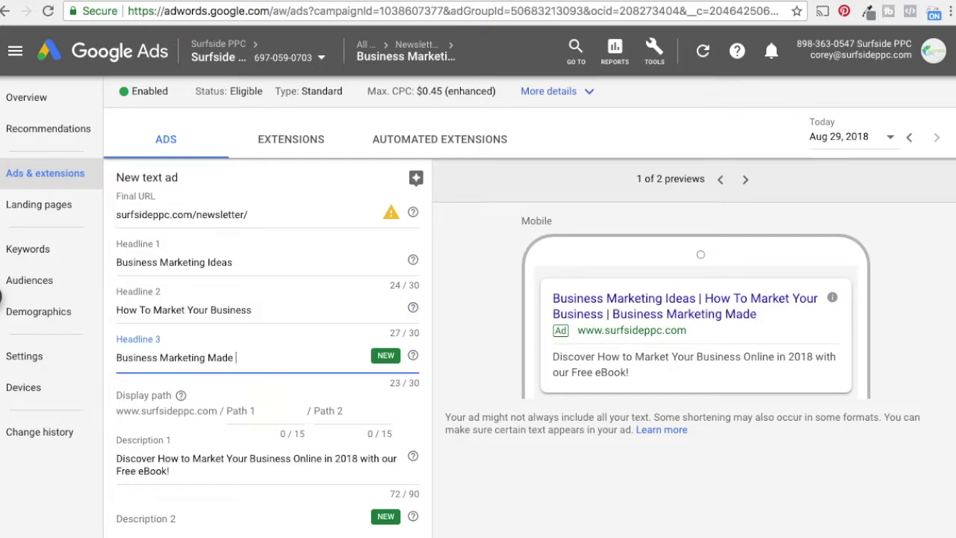
pyautogui.write('Easy')
# - Finish Headline 3 and look over Description 1 before moving to Description 2
pyautogui.click(467, 299)
pyautogui.scroll(-2, 467, 309)
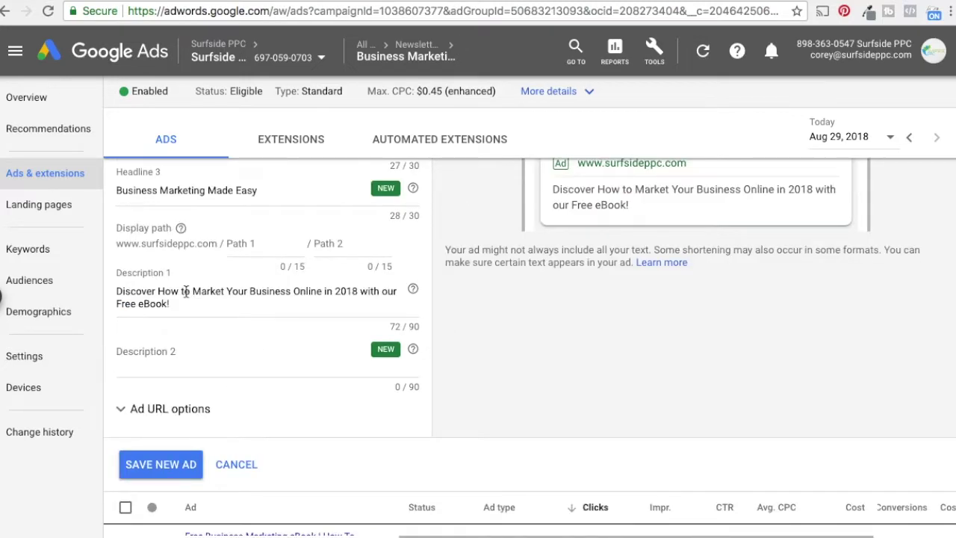
pyautogui.moveTo(161, 296); pyautogui.dragTo(191, 293)
pyautogui.click(247, 291)
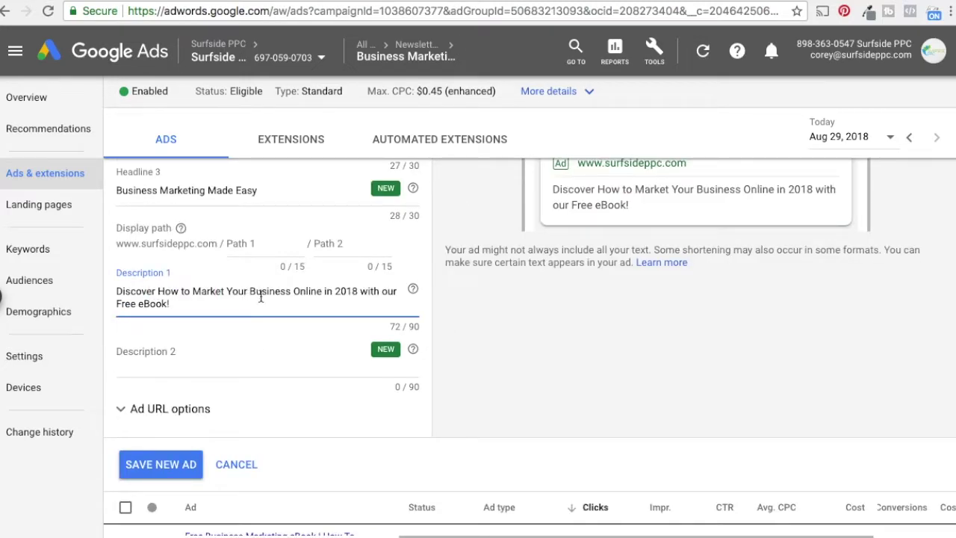
pyautogui.click(248, 355)
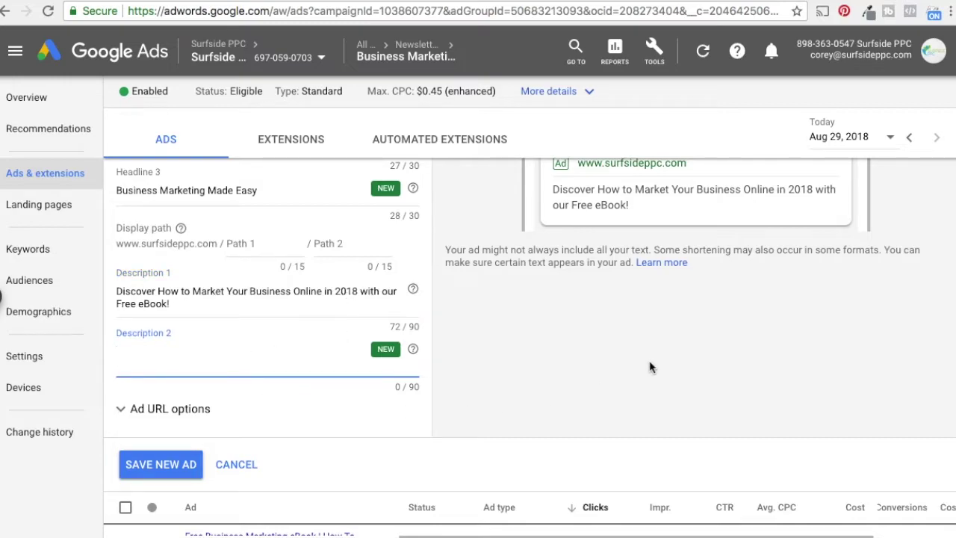
pyautogui.scroll(2, 657, 368)
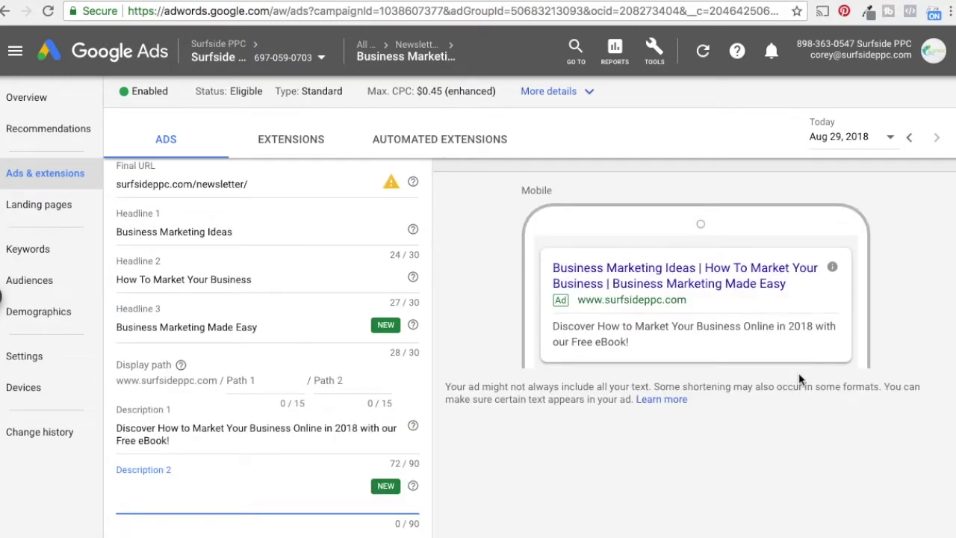
# - Enter Description 2, 'Learn Online Strategies to Market Your Business in 2018 and Beyond!', then recheck the preview
pyautogui.write('Lea')
pyautogui.write('rn ho')
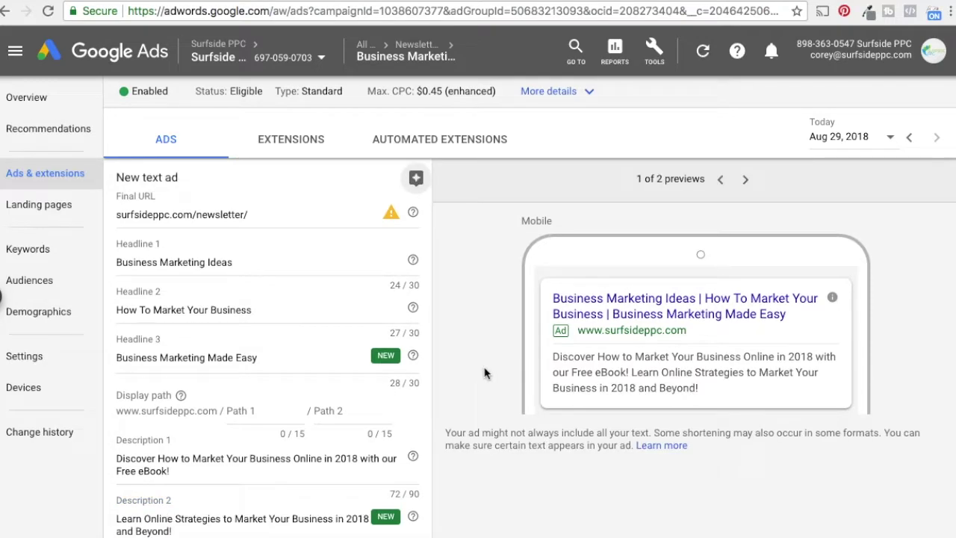
pyautogui.scroll(-1, 487, 371)
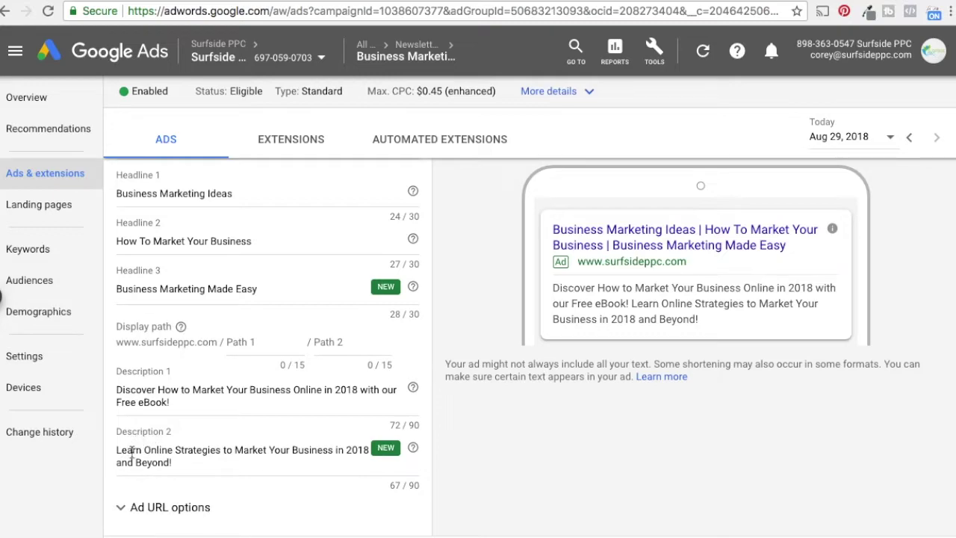
pyautogui.moveTo(132, 451); pyautogui.dragTo(268, 451)
pyautogui.click(276, 452)
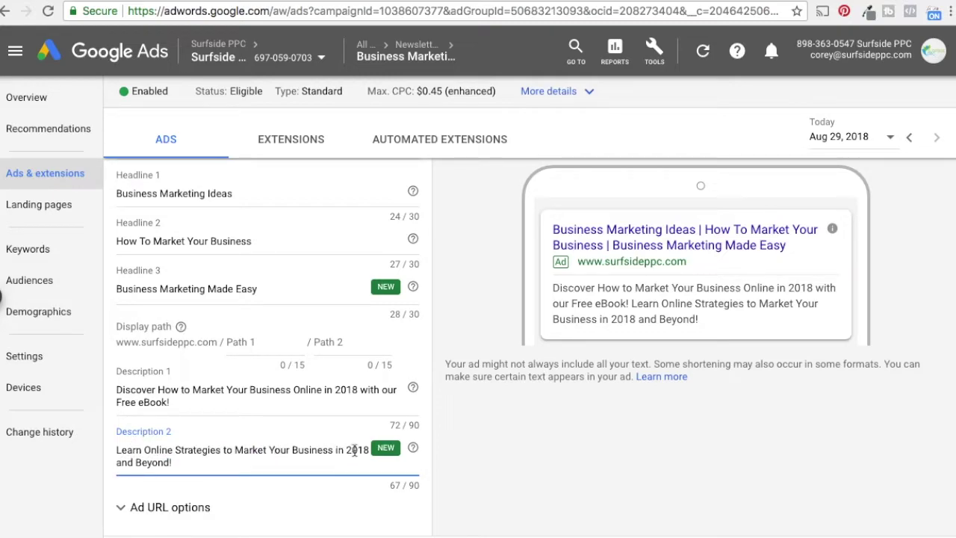
pyautogui.scroll(-3, 506, 448)
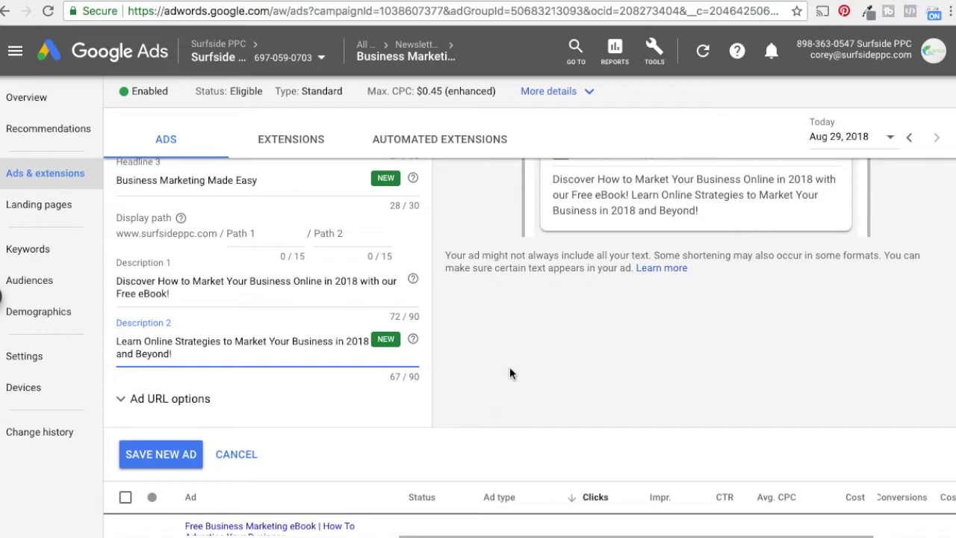
pyautogui.scroll(1, 511, 370)
pyautogui.scroll(2, 415, 399)
pyautogui.scroll(2, 276, 329)
pyautogui.scroll(2, 216, 350)
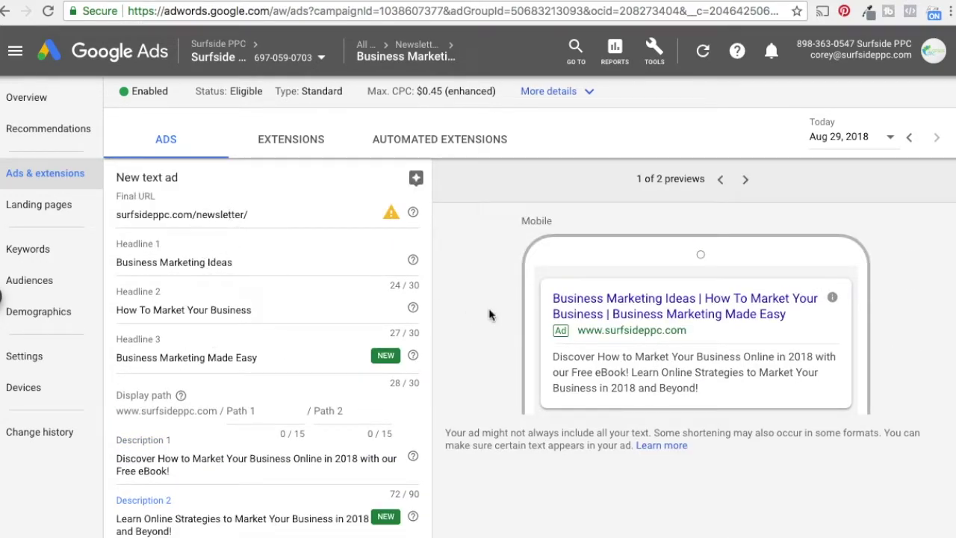
pyautogui.click(416, 179)
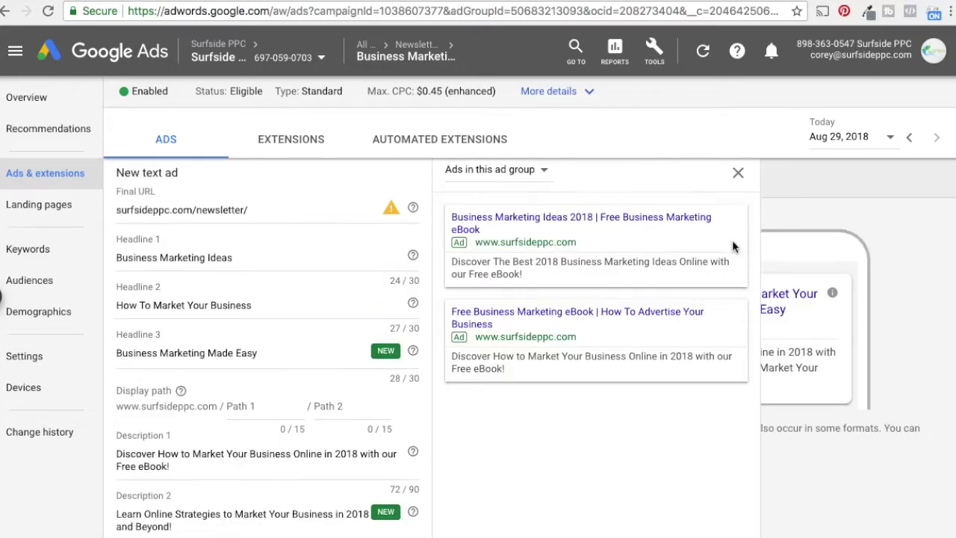
pyautogui.click(535, 181)
pyautogui.click(514, 191)
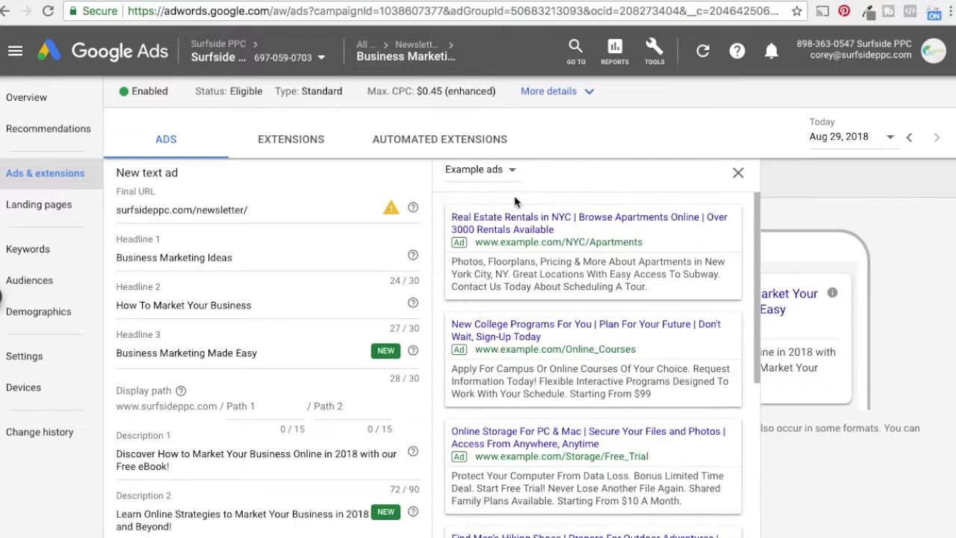
pyautogui.scroll(-1, 587, 361)
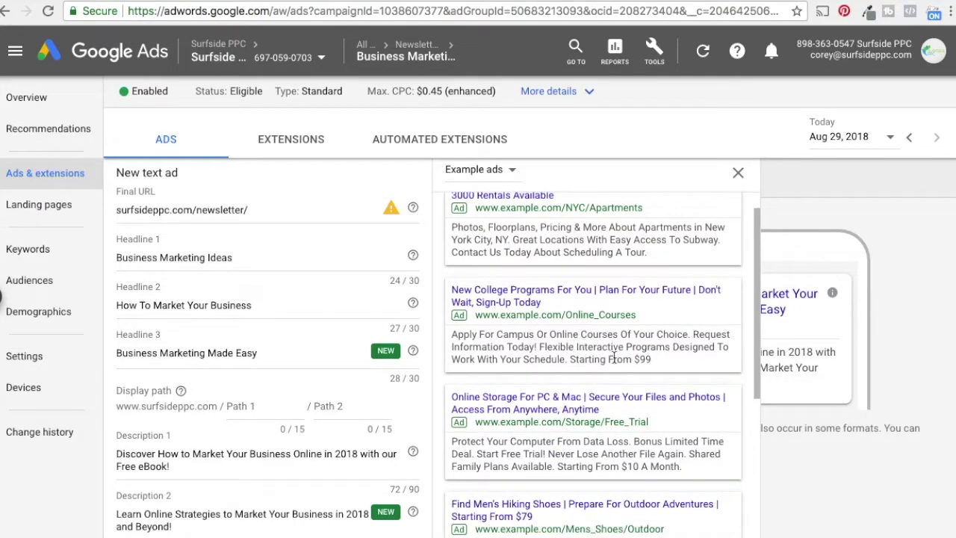
pyautogui.scroll(1, 597, 336)
pyautogui.click(476, 169)
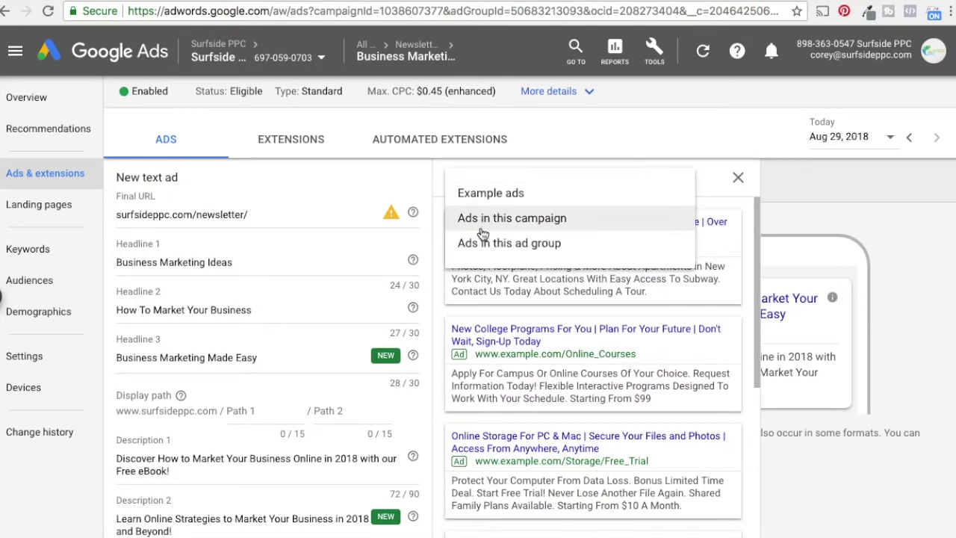
pyautogui.click(486, 222)
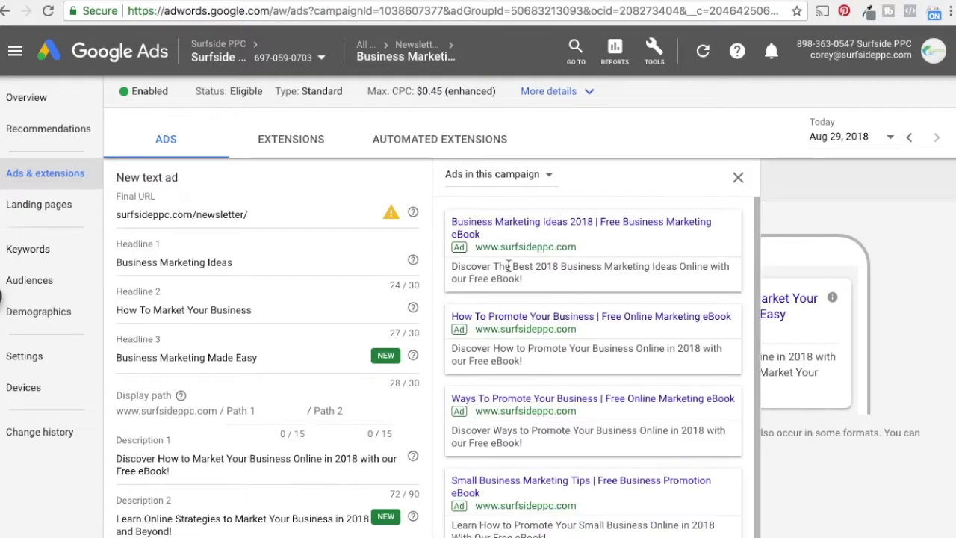
pyautogui.click(500, 178)
pyautogui.click(491, 243)
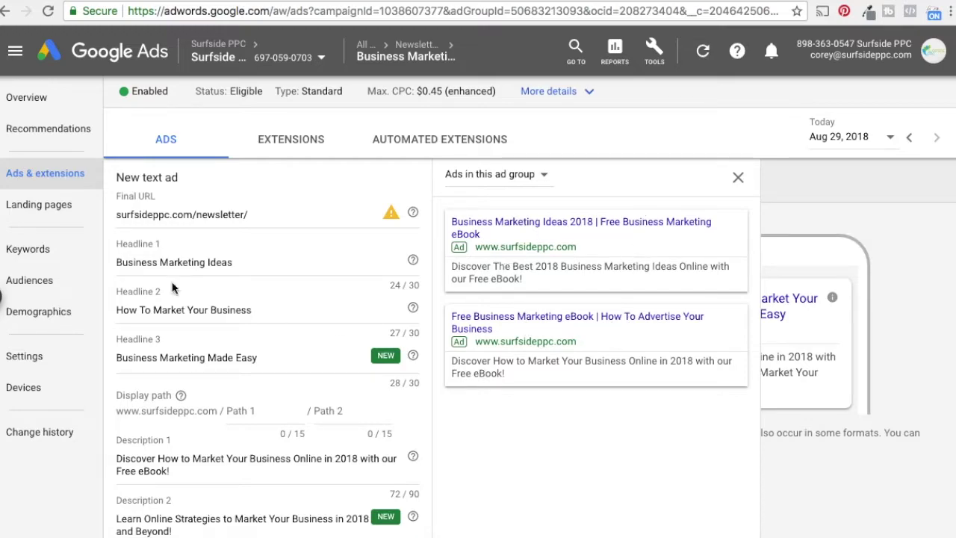
pyautogui.click(740, 179)
pyautogui.scroll(-1, 202, 262)
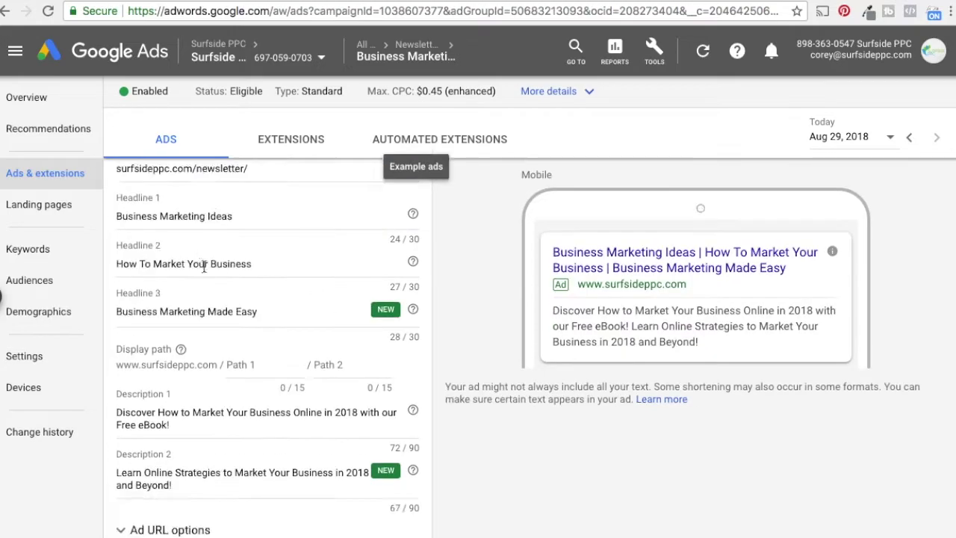
pyautogui.scroll(-2, 183, 506)
pyautogui.click(160, 418)
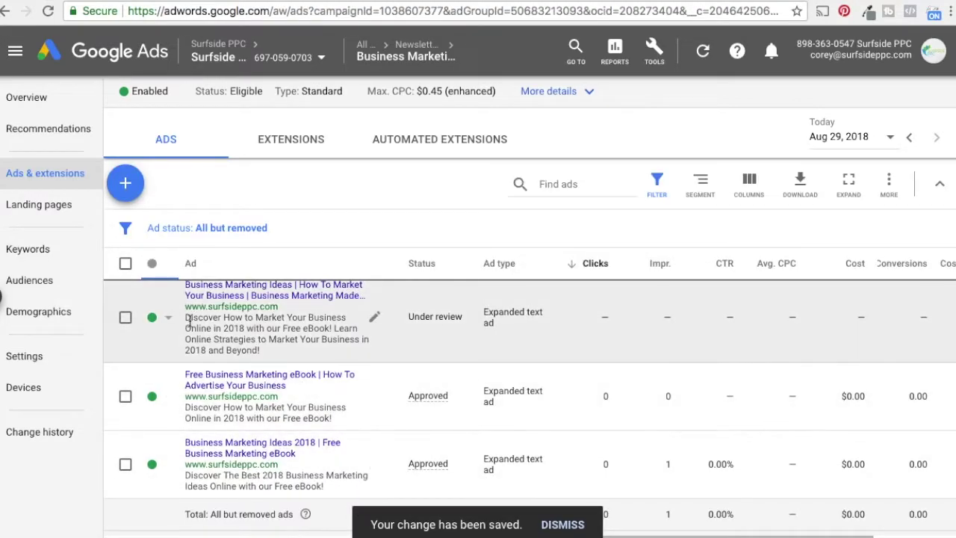
# - Open the newly saved ad's editor and close it without changes
pyautogui.moveTo(187, 318); pyautogui.dragTo(287, 333)
pyautogui.click(287, 334)
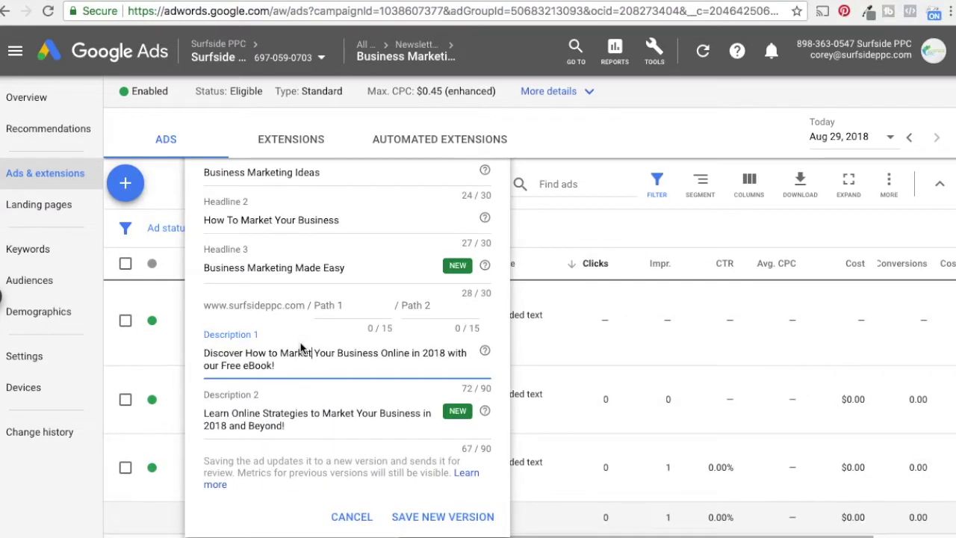
pyautogui.click(338, 519)
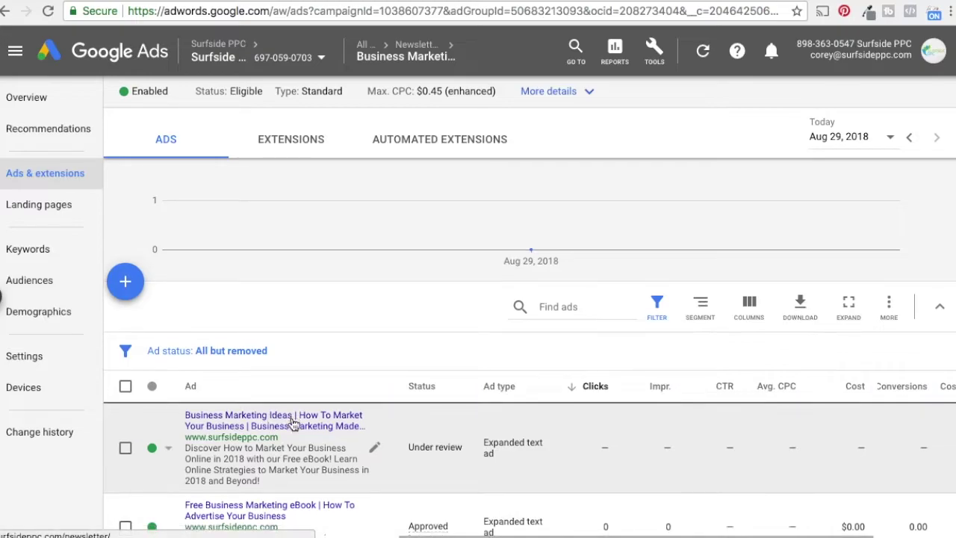
pyautogui.scroll(-1, 293, 418)
pyautogui.moveTo(328, 456)
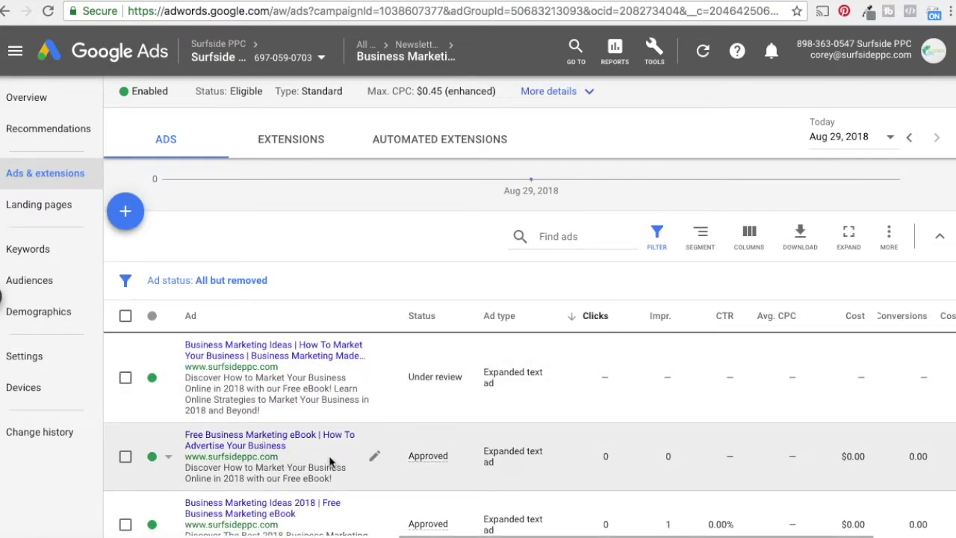
# - Give the Free Business Marketing eBook ad Headline 3 'Market Your Business Online' and save a new version
pyautogui.click(371, 458)
pyautogui.click(278, 277)
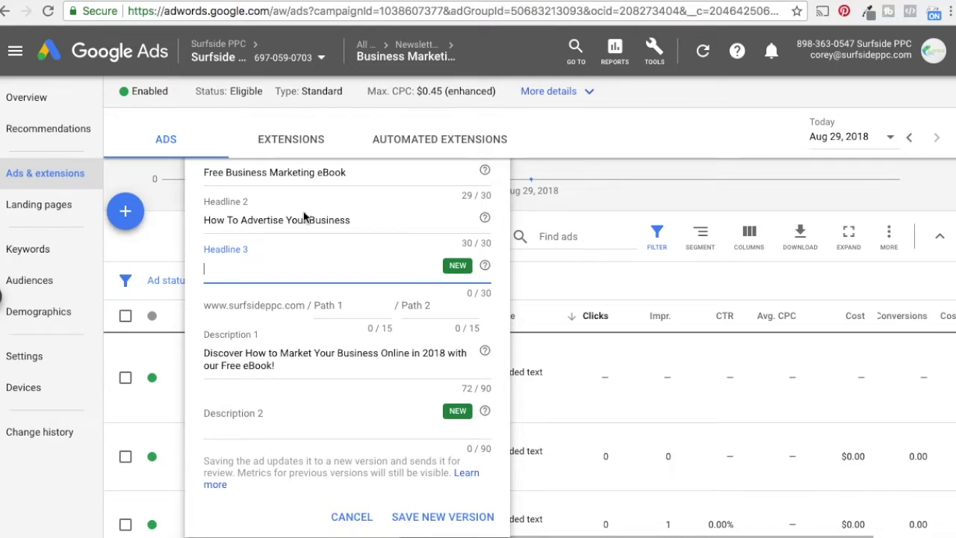
pyautogui.write('M')
pyautogui.write('arket Your Bus')
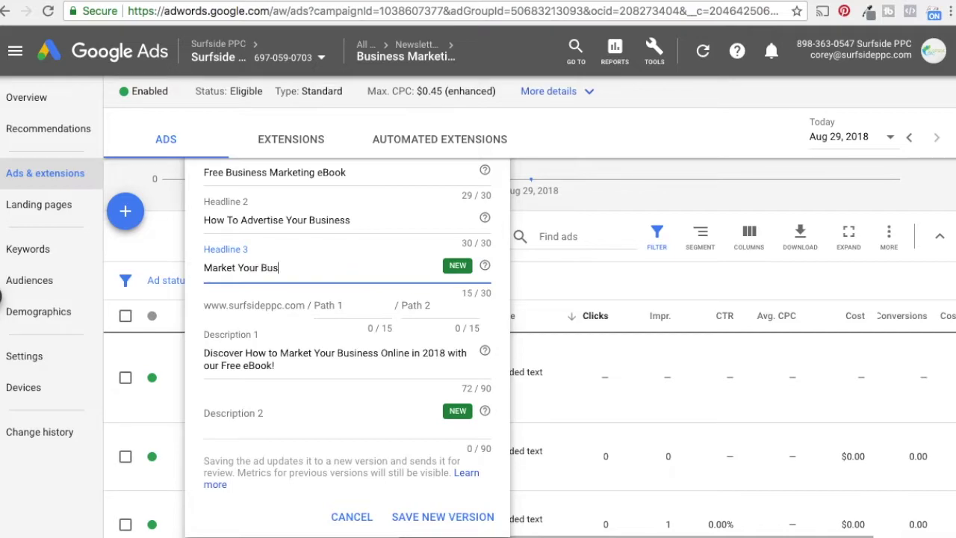
pyautogui.write('s On')
pyautogui.press('BackSpace')
pyautogui.press('BackSpace')
pyautogui.press('BackSpace')
pyautogui.press('BackSpace')
pyautogui.press('BackSpace')
pyautogui.write('ness')
pyautogui.click(277, 407)
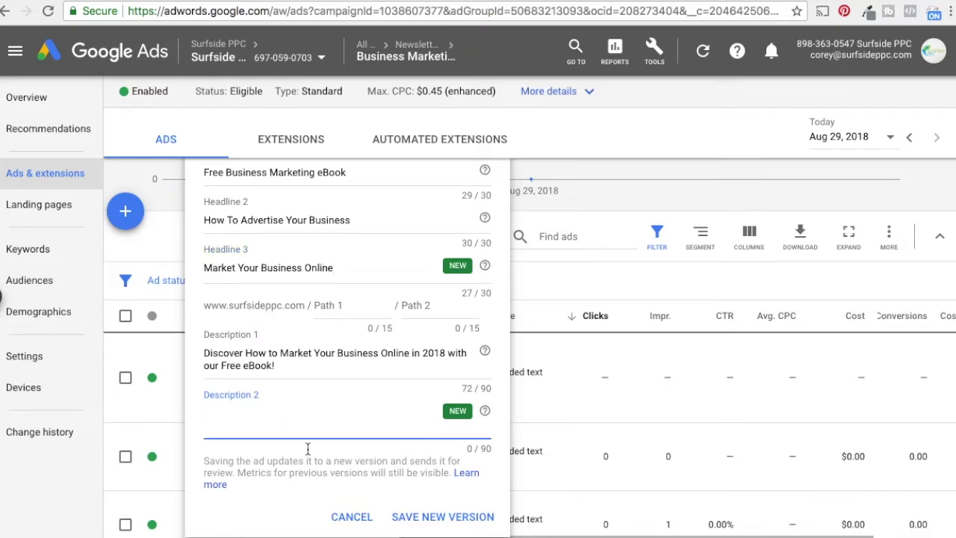
pyautogui.click(442, 526)
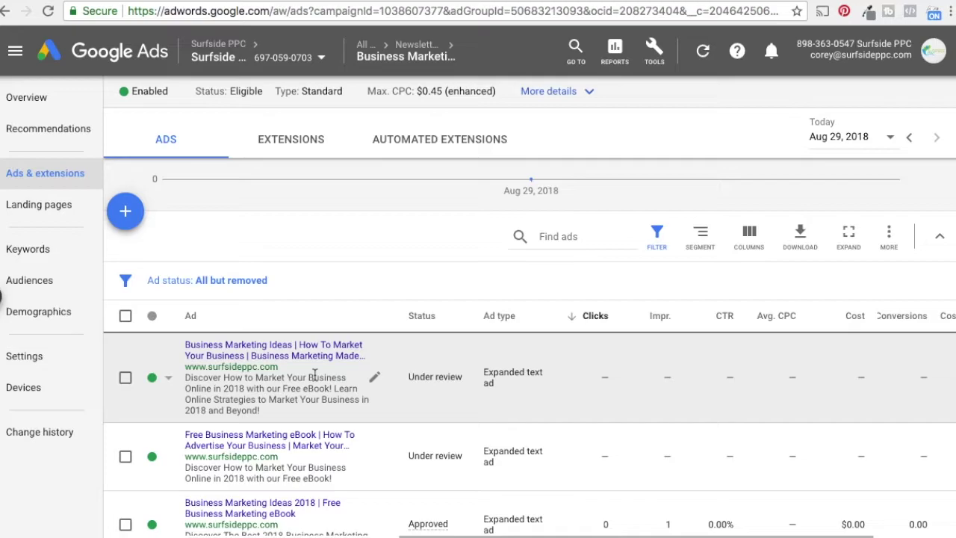
# - Review the responsive search ads (beta) help article, highlighting its title and the five-headline advice
pyautogui.click(290, 4)
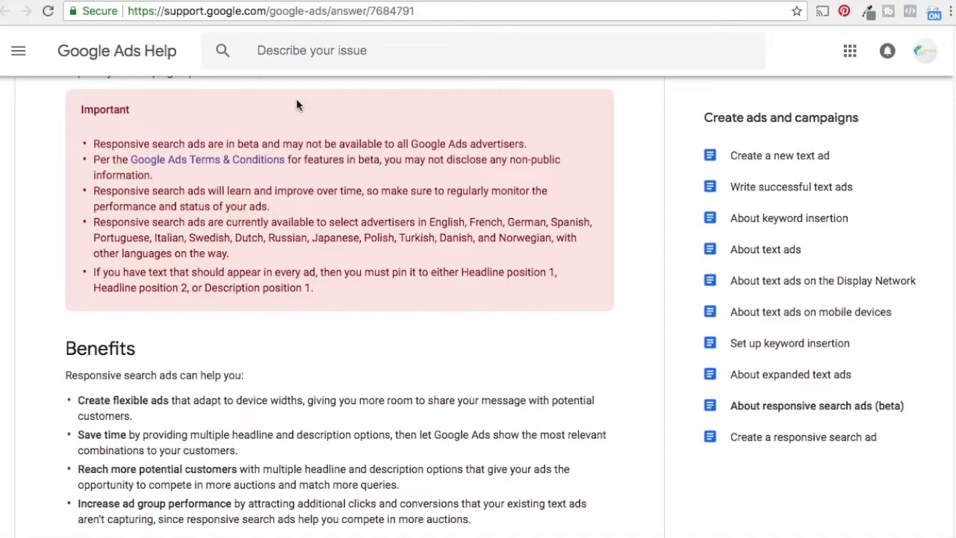
pyautogui.scroll(3, 296, 105)
pyautogui.scroll(2, 224, 172)
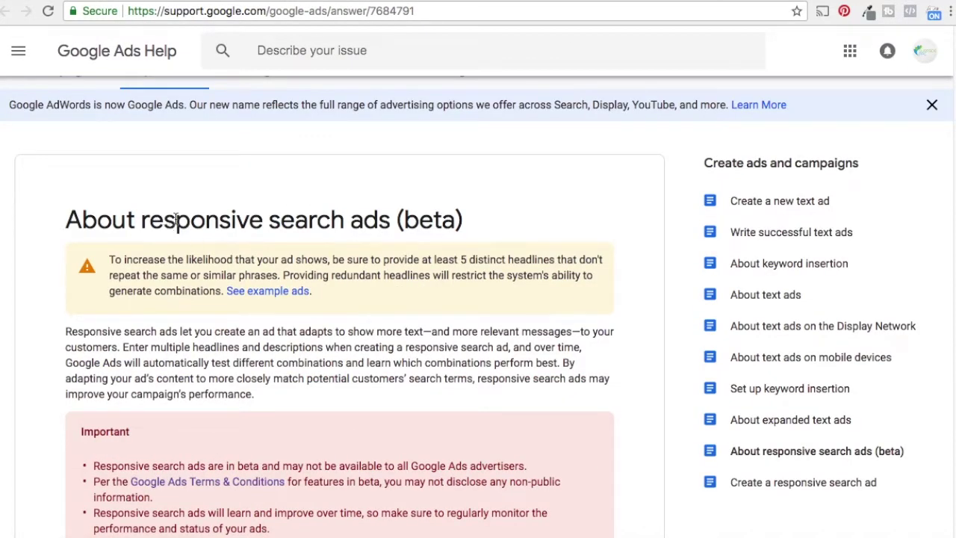
pyautogui.moveTo(162, 220)
pyautogui.mouseDown()
pyautogui.moveTo(456, 221)
pyautogui.moveTo(148, 212)
pyautogui.mouseUp()
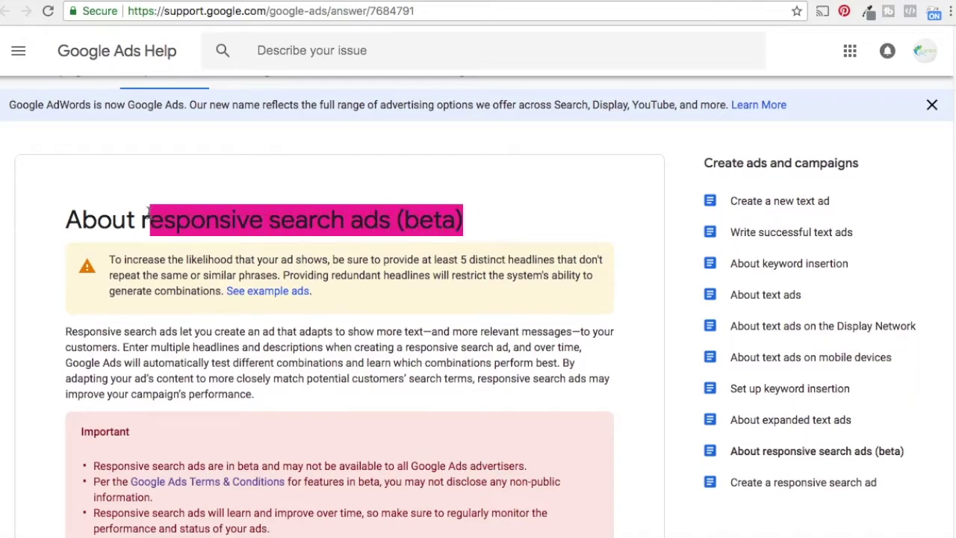
pyautogui.click(307, 210)
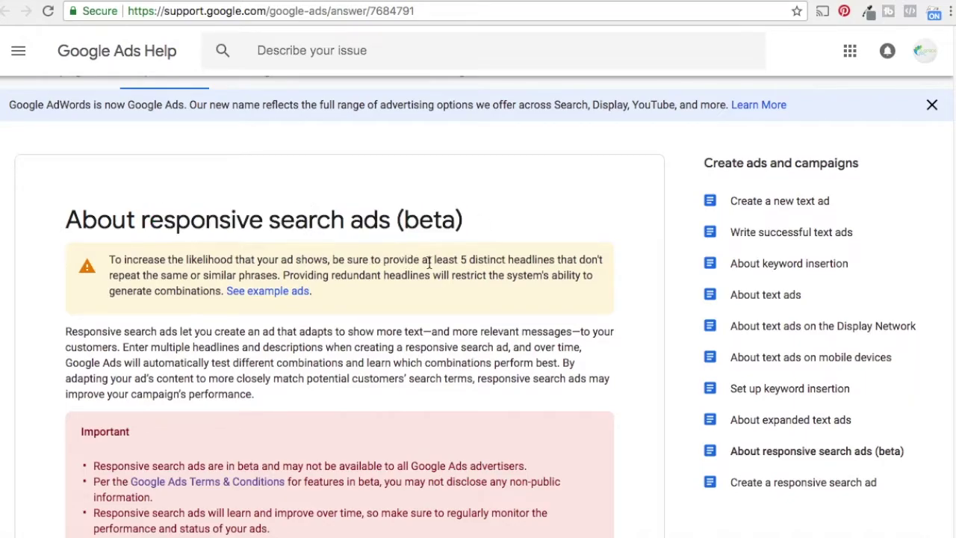
pyautogui.moveTo(427, 260); pyautogui.dragTo(490, 260)
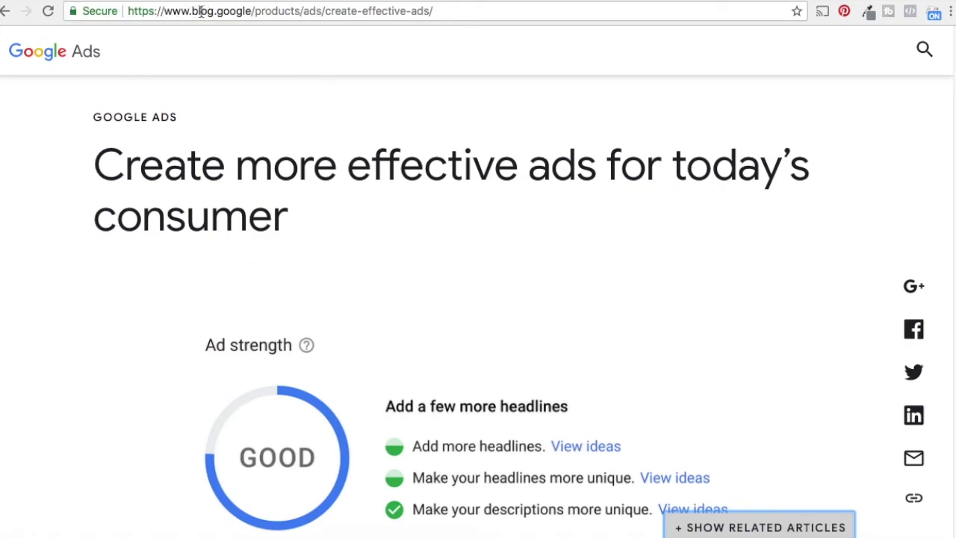
# - Highlight the blog post's web address in the address bar
pyautogui.click(239, 11)
pyautogui.click(331, 10)
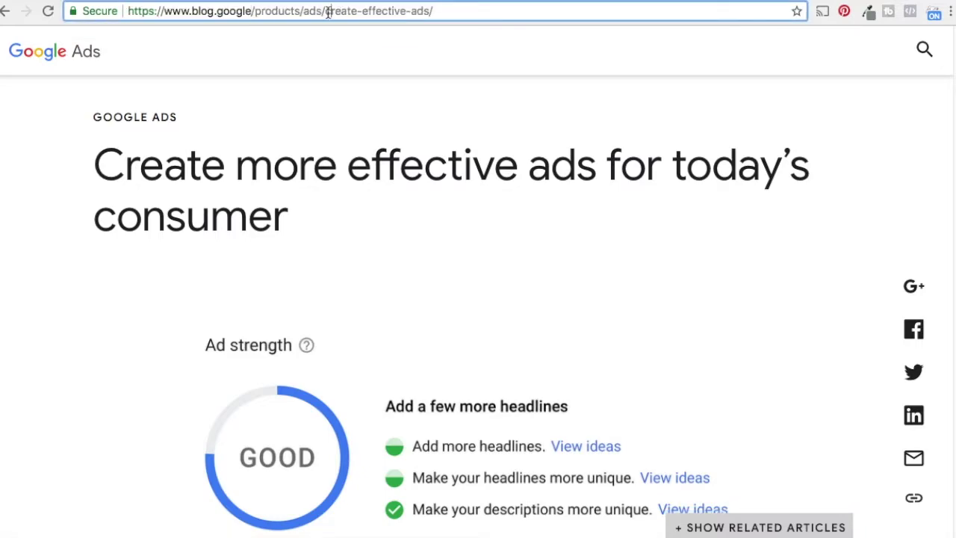
pyautogui.moveTo(331, 10); pyautogui.dragTo(260, 10)
pyautogui.click(260, 10)
pyautogui.moveTo(324, 11); pyautogui.dragTo(117, 194)
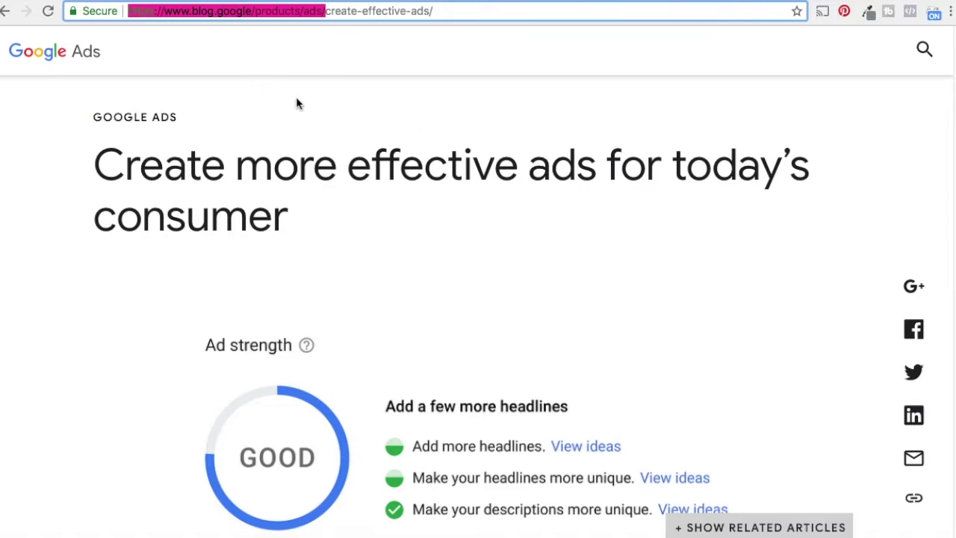
pyautogui.click(361, 10)
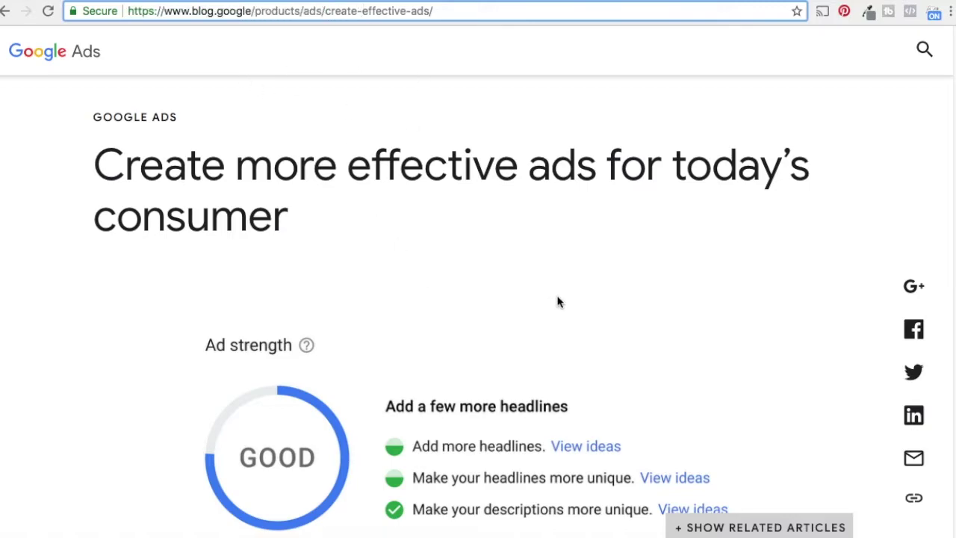
# - Read down to the 'Good' ad strength example, highlighting 'preview ad combinations' on the way
pyautogui.scroll(-2, 558, 302)
pyautogui.scroll(-3, 489, 240)
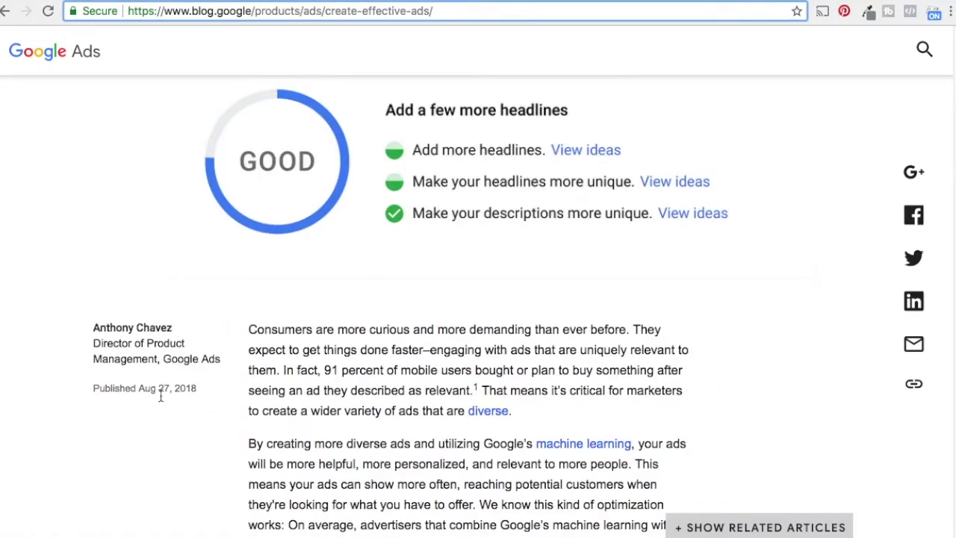
pyautogui.scroll(-1, 493, 340)
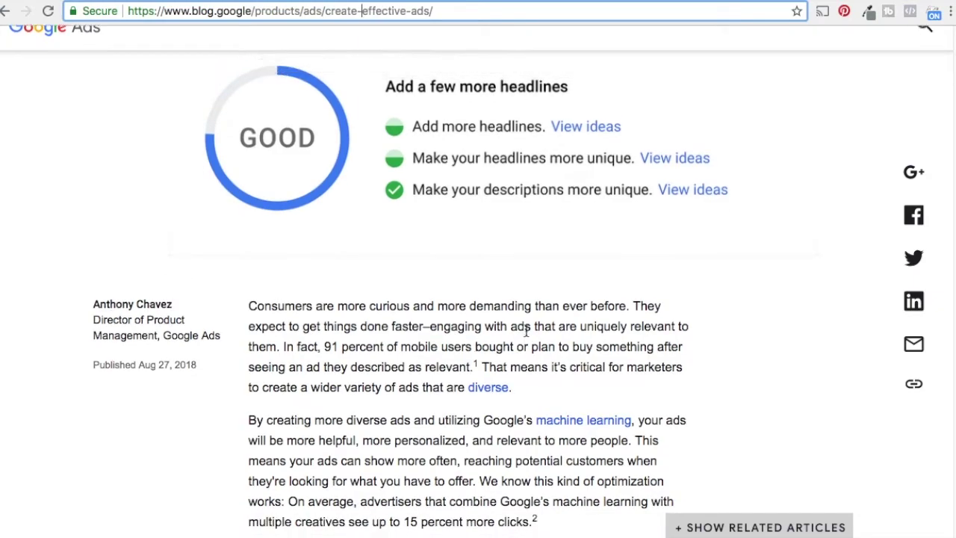
pyautogui.scroll(-3, 528, 331)
pyautogui.scroll(-3, 527, 314)
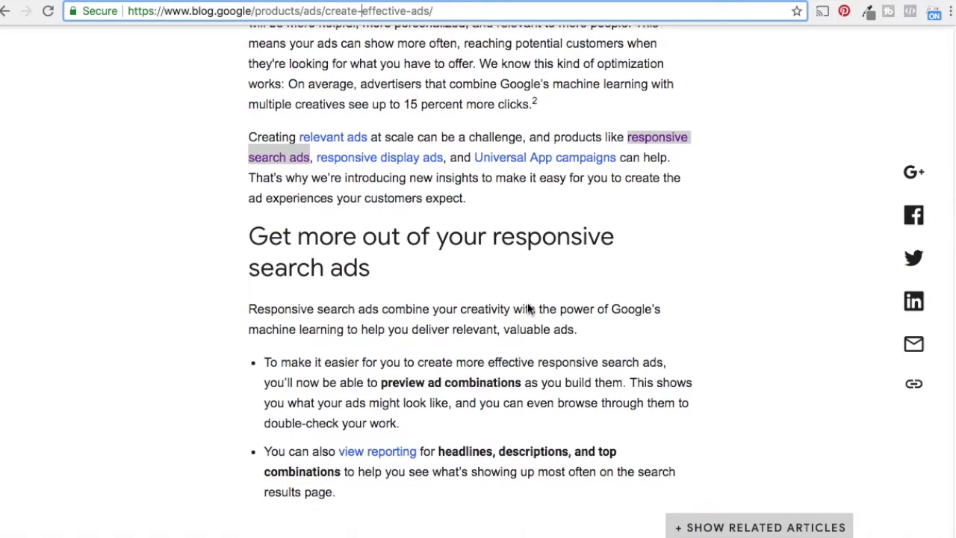
pyautogui.scroll(-1, 527, 308)
pyautogui.scroll(-1, 427, 172)
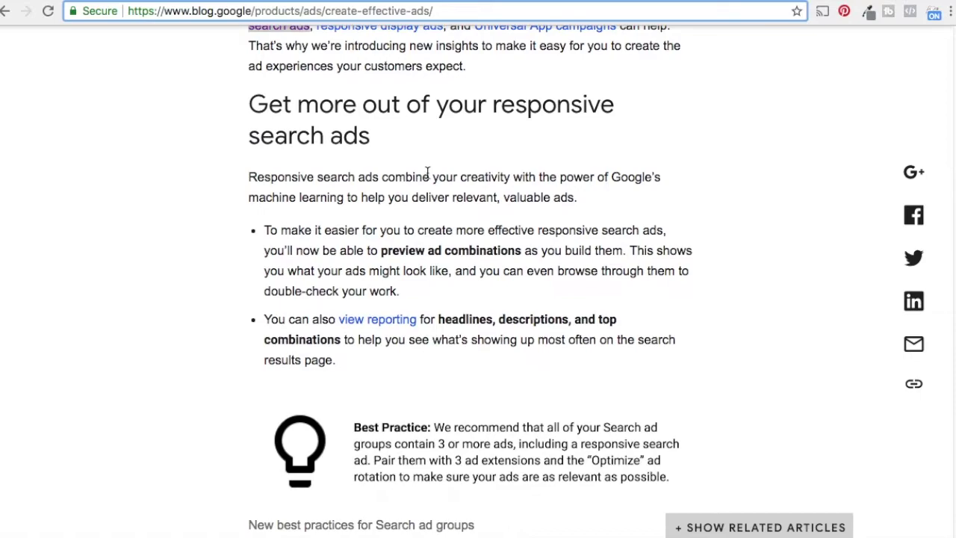
pyautogui.scroll(-1, 404, 247)
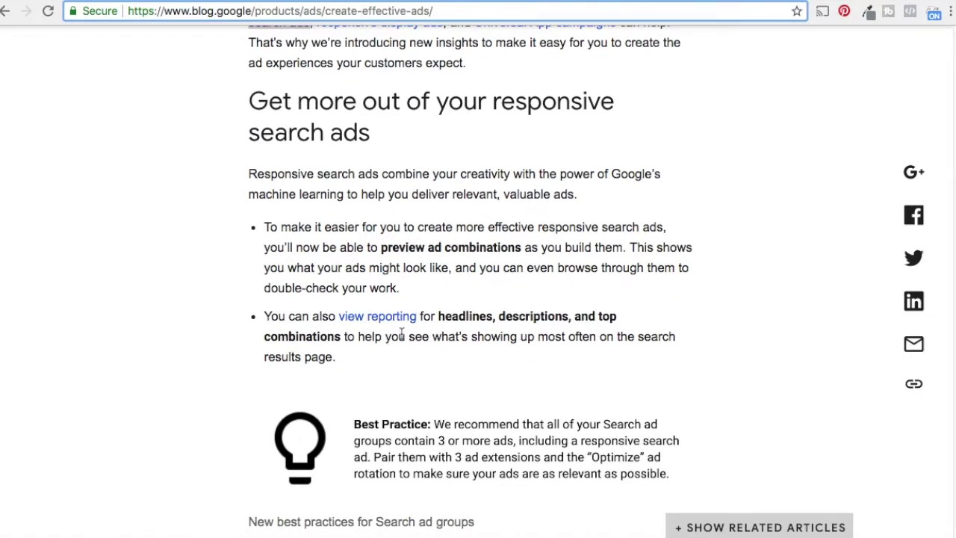
pyautogui.moveTo(380, 247); pyautogui.dragTo(520, 248)
pyautogui.click(545, 246)
pyautogui.scroll(-5, 544, 246)
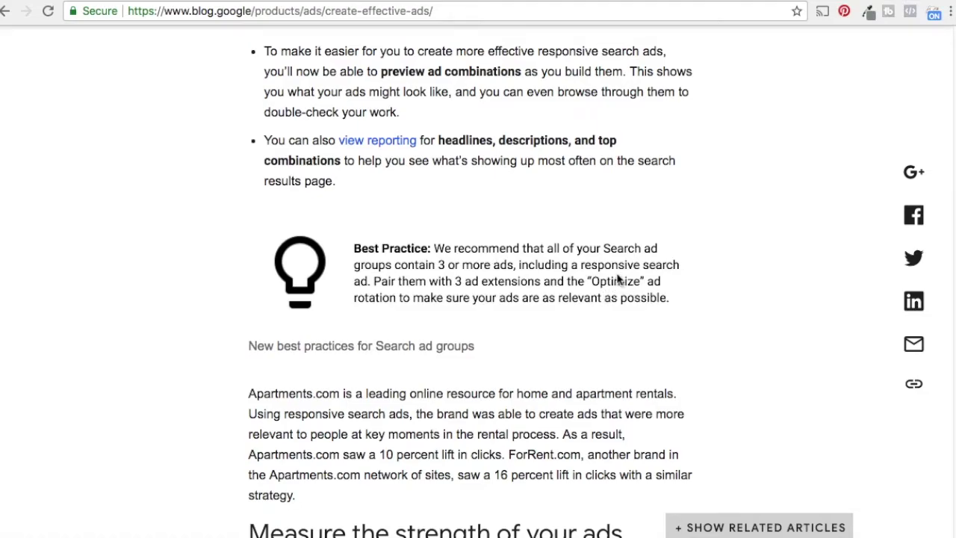
pyautogui.scroll(-2, 617, 278)
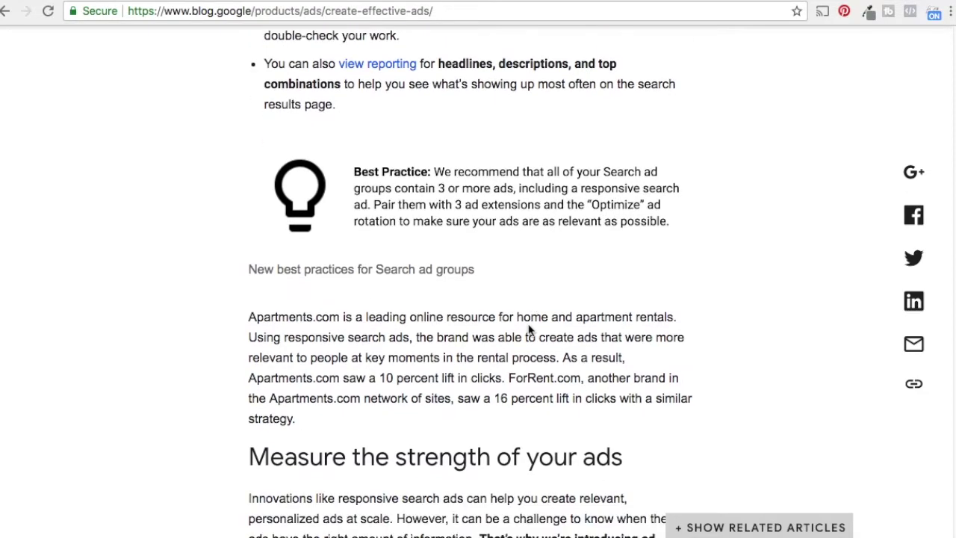
pyautogui.scroll(-4, 531, 306)
pyautogui.scroll(-3, 199, 273)
pyautogui.scroll(-3, 222, 237)
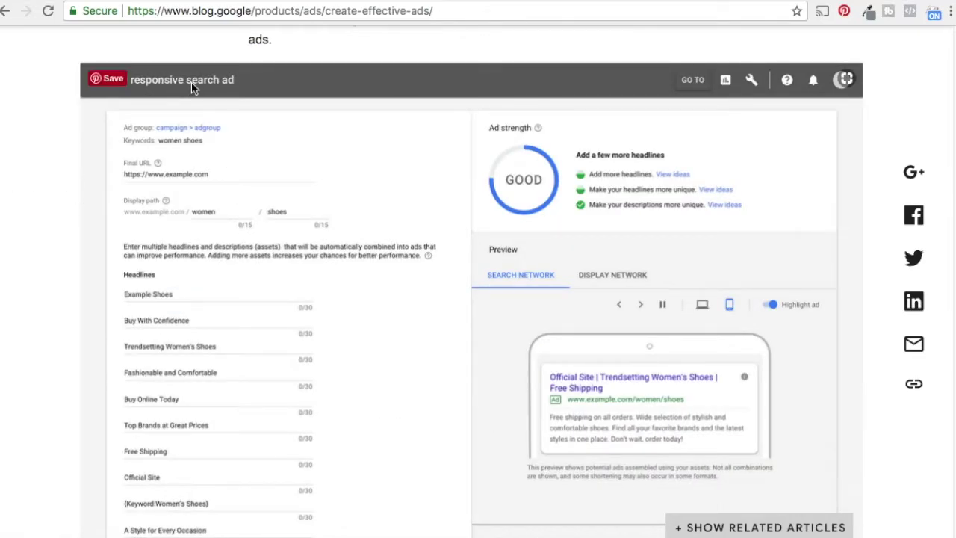
# - Scroll through the example ad's headlines and descriptions to Save, then back to the title
pyautogui.moveTo(472, 299)
pyautogui.scroll(-2, 78, 304)
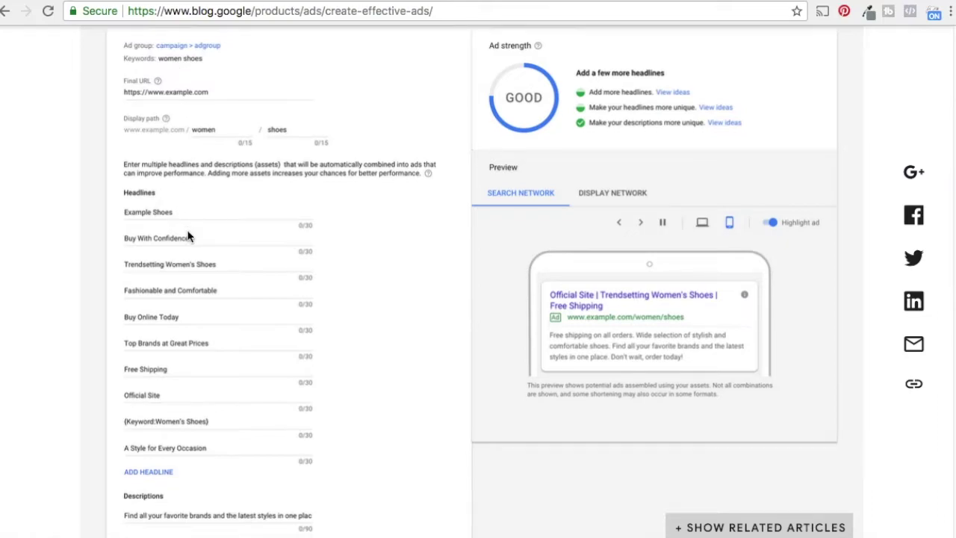
pyautogui.scroll(-1, 190, 246)
pyautogui.scroll(-3, 187, 307)
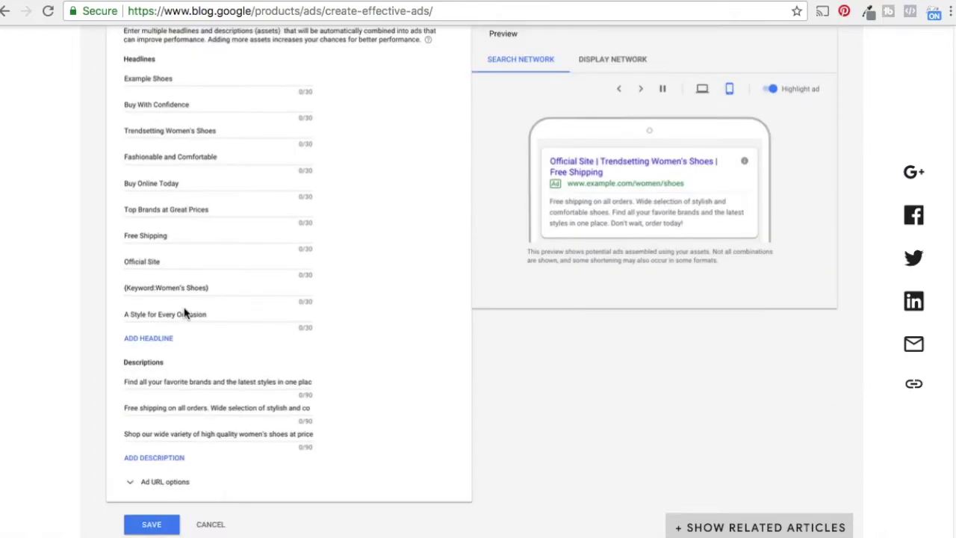
pyautogui.scroll(-1, 291, 378)
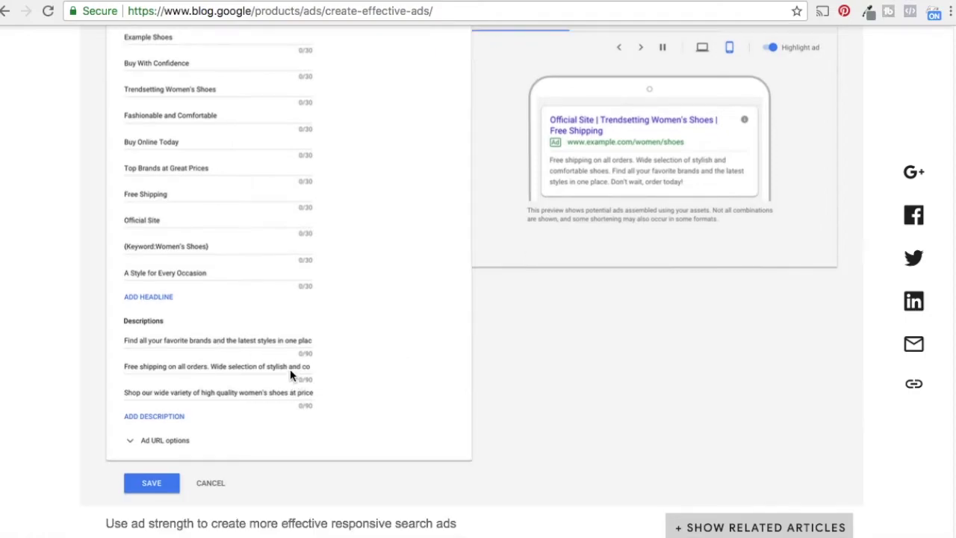
pyautogui.scroll(-1, 425, 397)
pyautogui.scroll(-4, 425, 398)
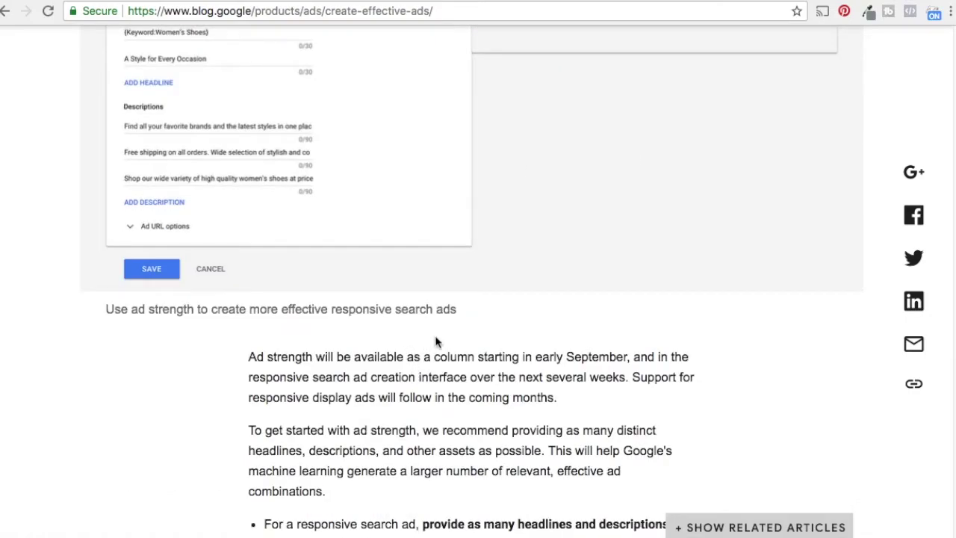
pyautogui.scroll(5, 437, 342)
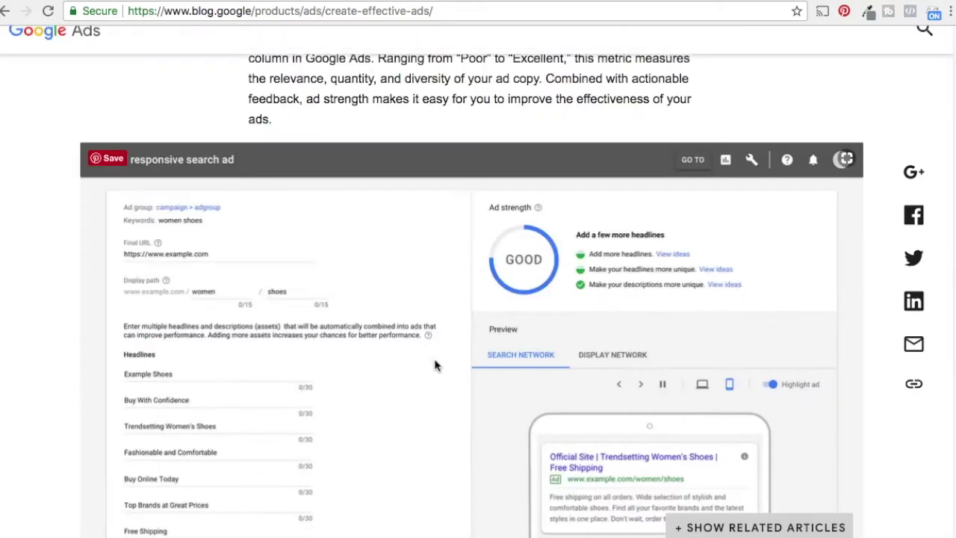
pyautogui.scroll(6, 433, 343)
pyautogui.scroll(5, 430, 347)
pyautogui.scroll(10, 427, 336)
pyautogui.scroll(5, 425, 327)
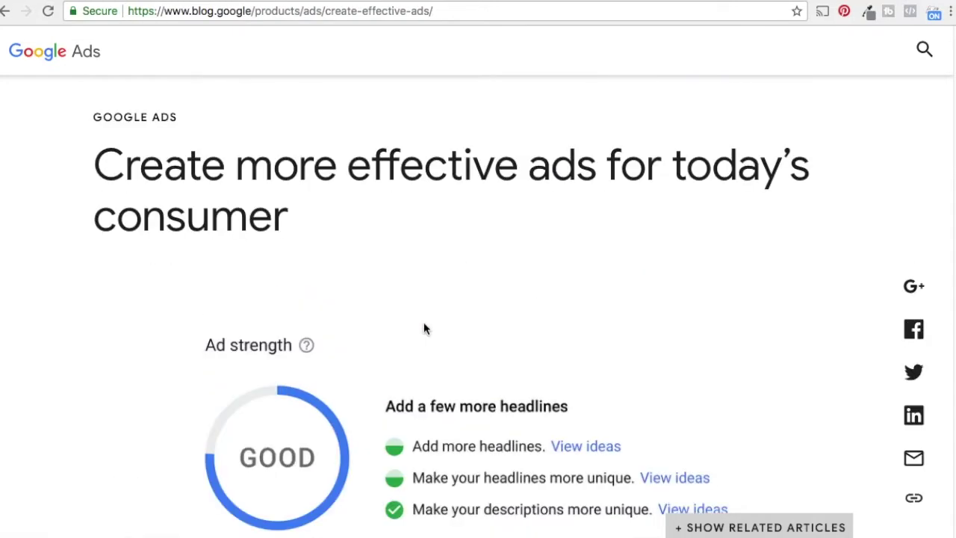
pyautogui.scroll(2, 415, 317)
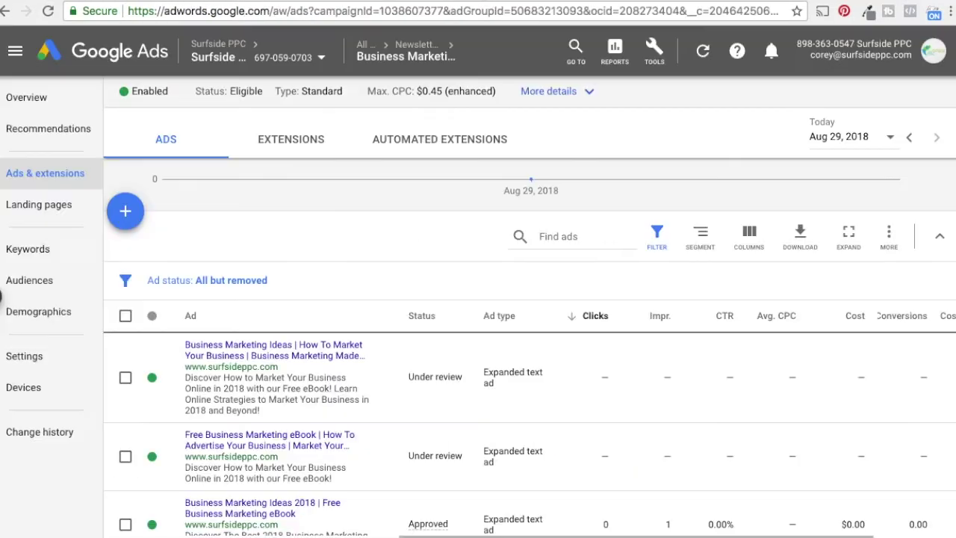